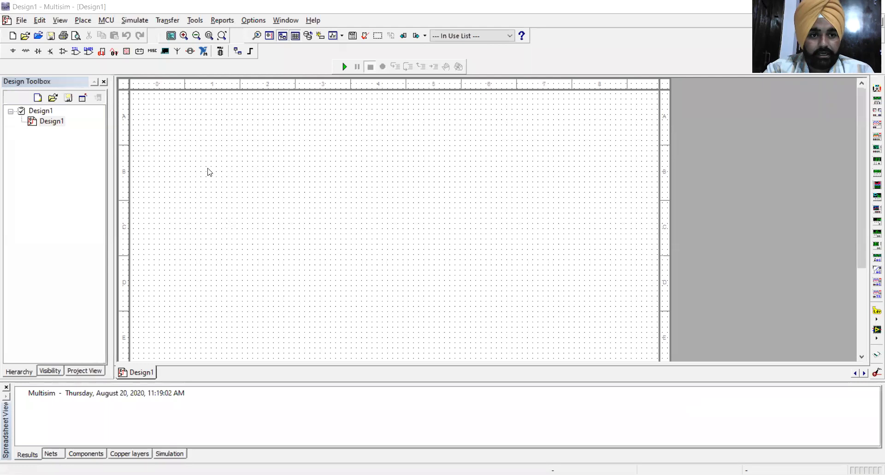
Step: Place section A of a new 74S00D NAND gate near the sheet's upper middle and wire its two inputs together
{"action": "left_click", "coordinate": [76, 52]}
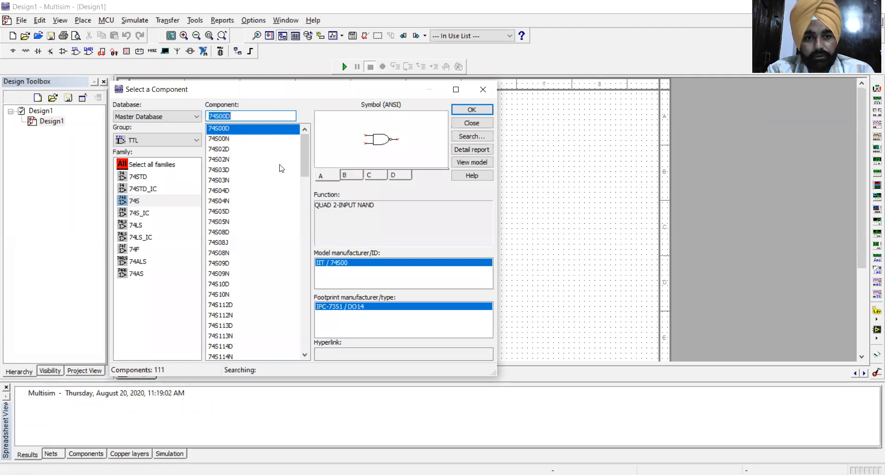
{"action": "left_click", "coordinate": [461, 109]}
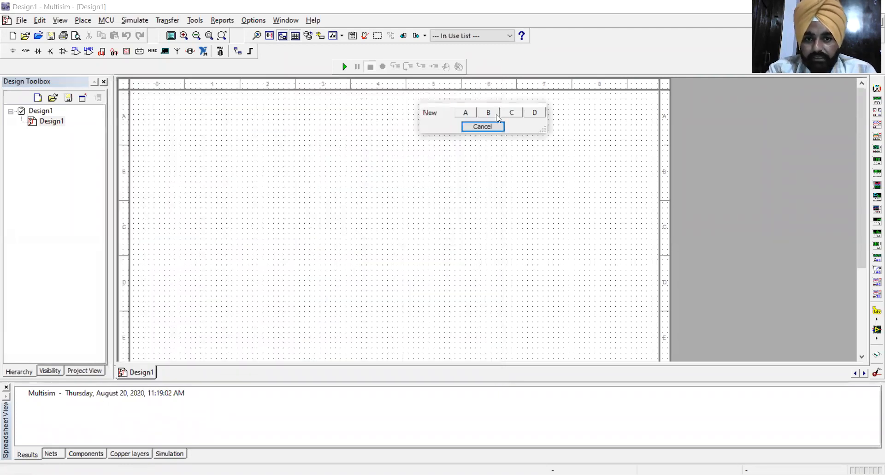
{"action": "left_click", "coordinate": [466, 112]}
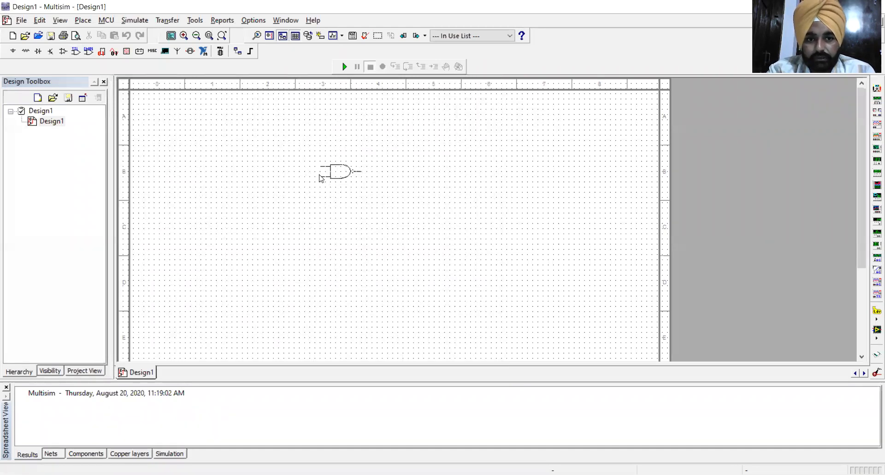
{"action": "left_click", "coordinate": [320, 178]}
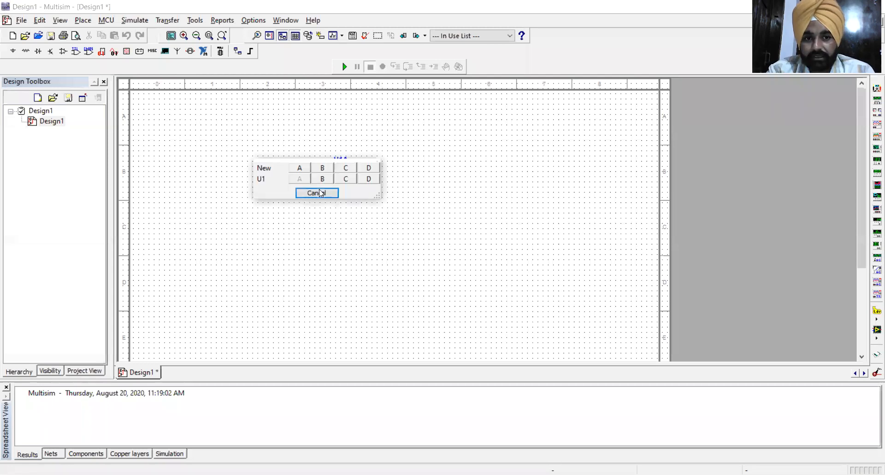
{"action": "left_click", "coordinate": [320, 193]}
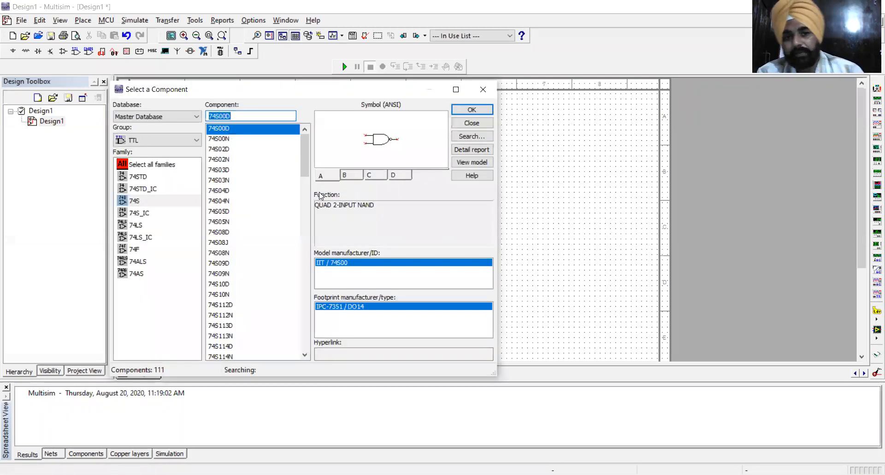
{"action": "left_click", "coordinate": [472, 123]}
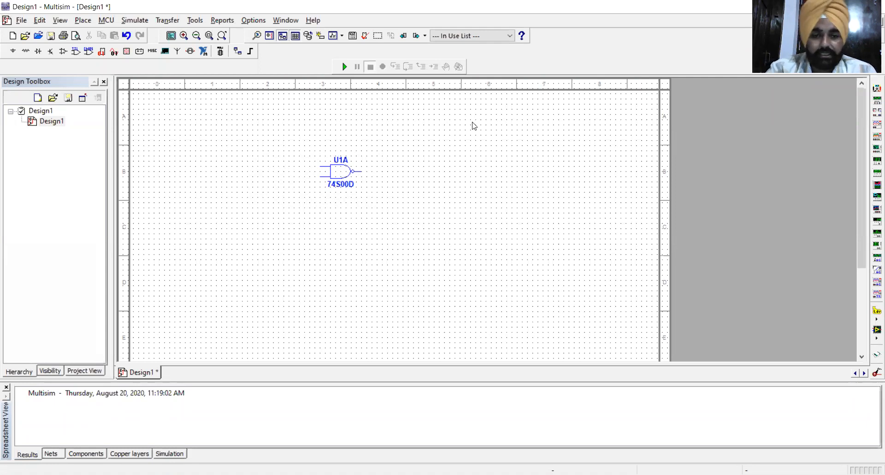
{"action": "left_click", "coordinate": [319, 166]}
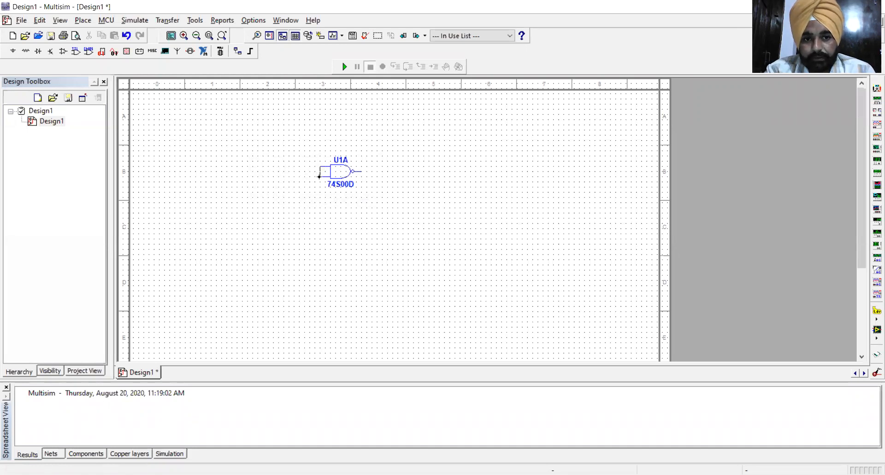
{"action": "left_click", "coordinate": [319, 176]}
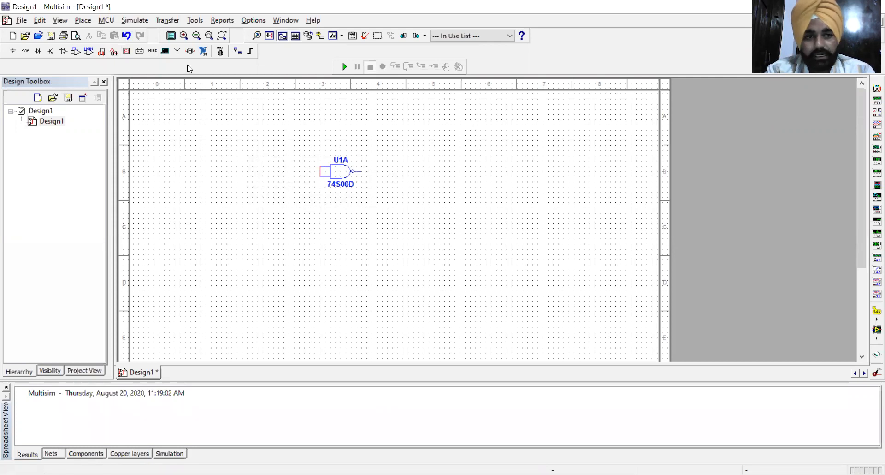
Step: Place a PROBE_DIG_ORANGE indicator to the right of the NAND gate, slightly above its output
{"action": "left_click", "coordinate": [125, 52]}
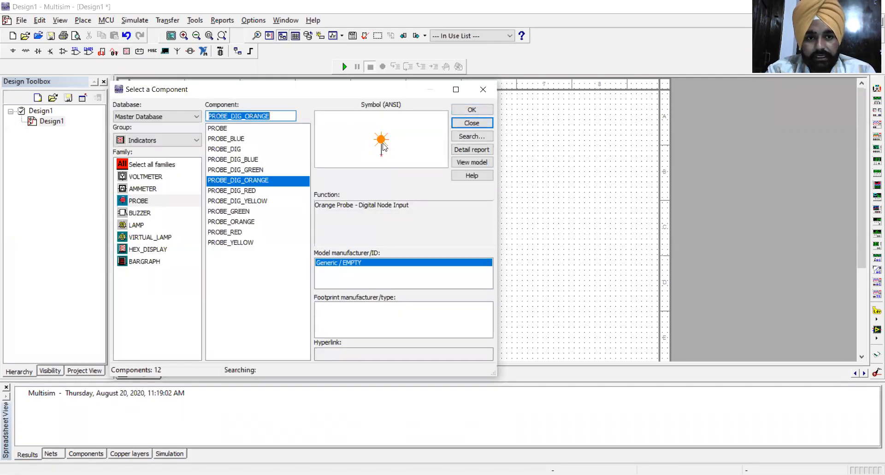
{"action": "left_click", "coordinate": [463, 110]}
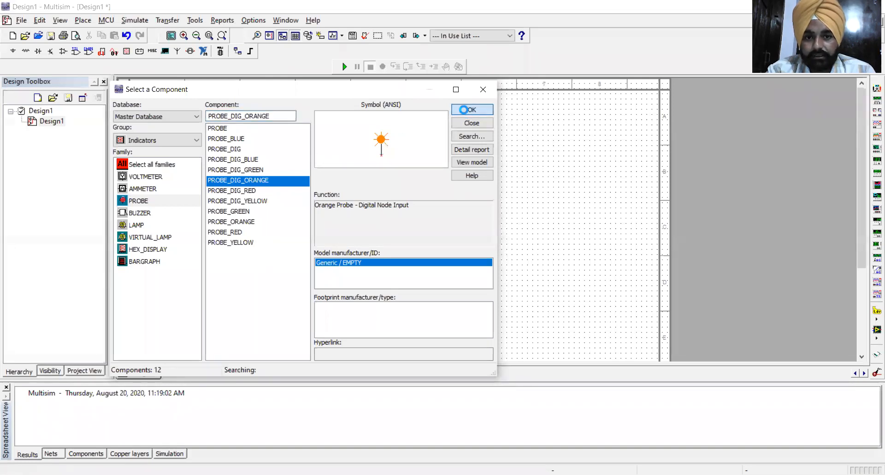
{"action": "left_click", "coordinate": [411, 171]}
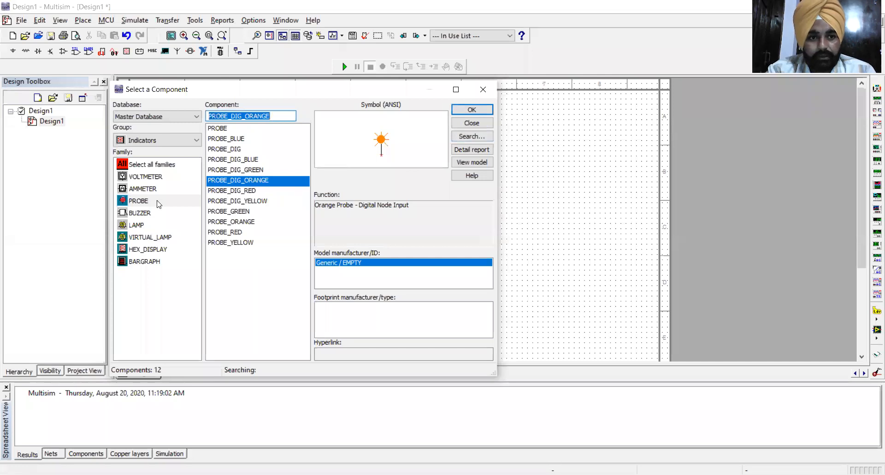
{"action": "left_click", "coordinate": [481, 90]}
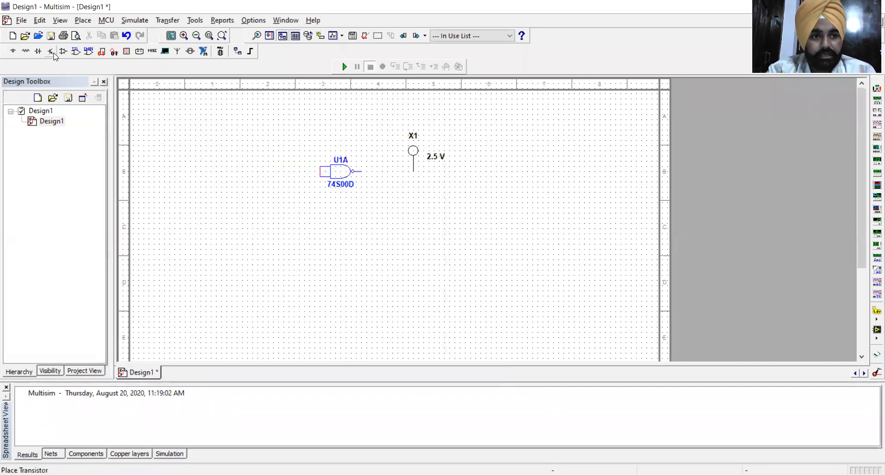
{"action": "left_click", "coordinate": [73, 53]}
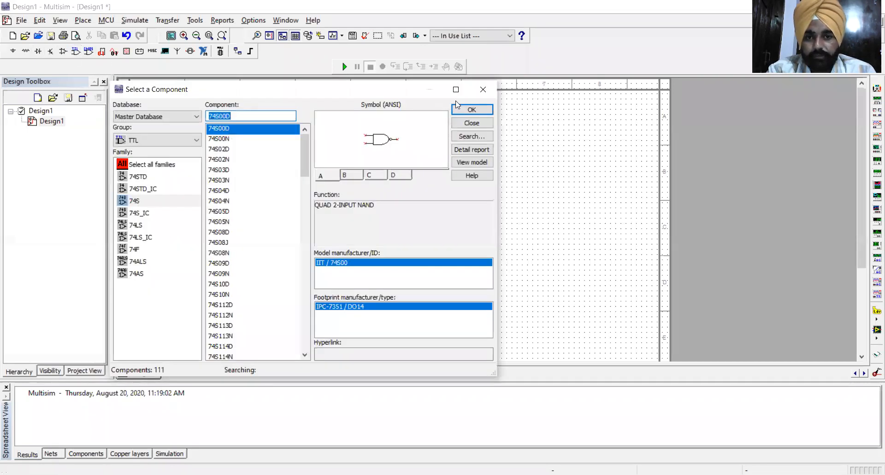
{"action": "left_click", "coordinate": [482, 95]}
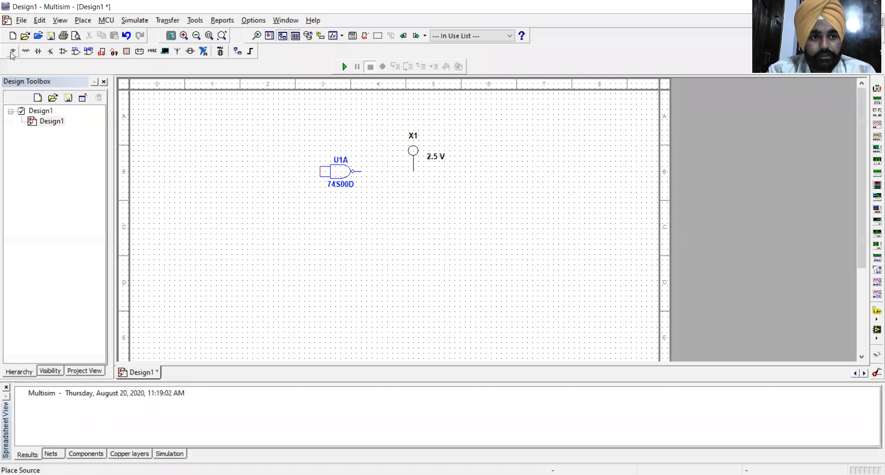
Step: Place an INTERACTIVE_DIGITAL_CONSTANT source to the left of the NAND gate, level with its joined inputs
{"action": "left_click", "coordinate": [12, 53]}
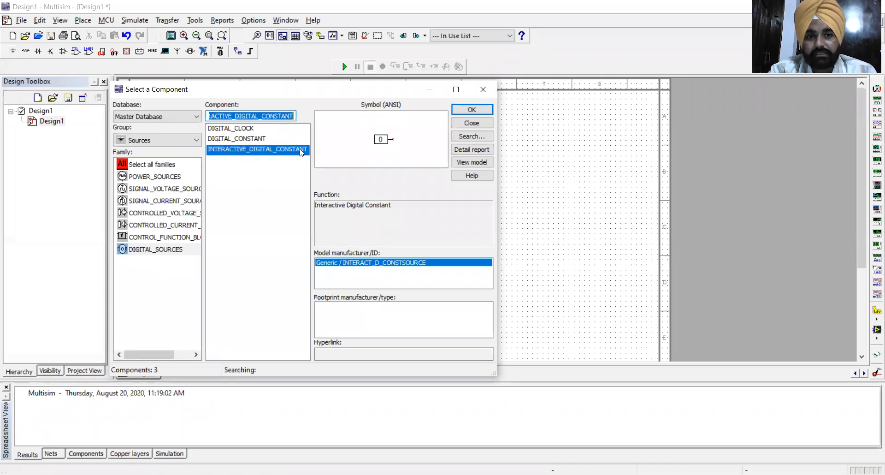
{"action": "left_click", "coordinate": [470, 109]}
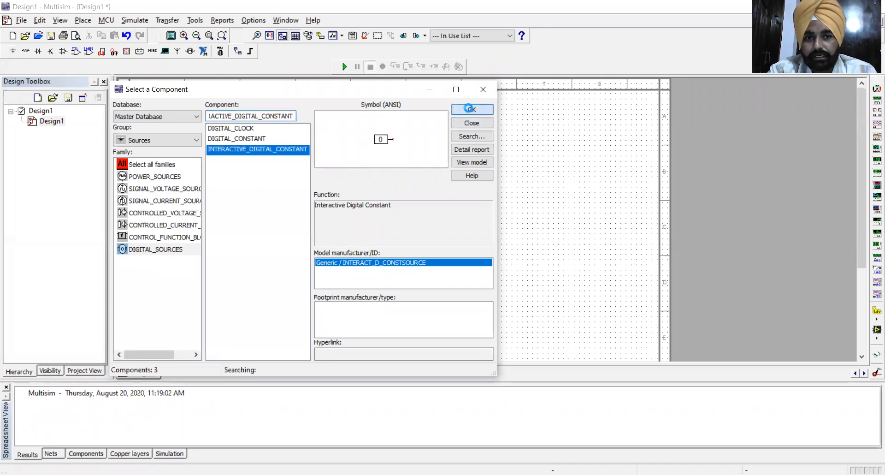
{"action": "left_click", "coordinate": [250, 173]}
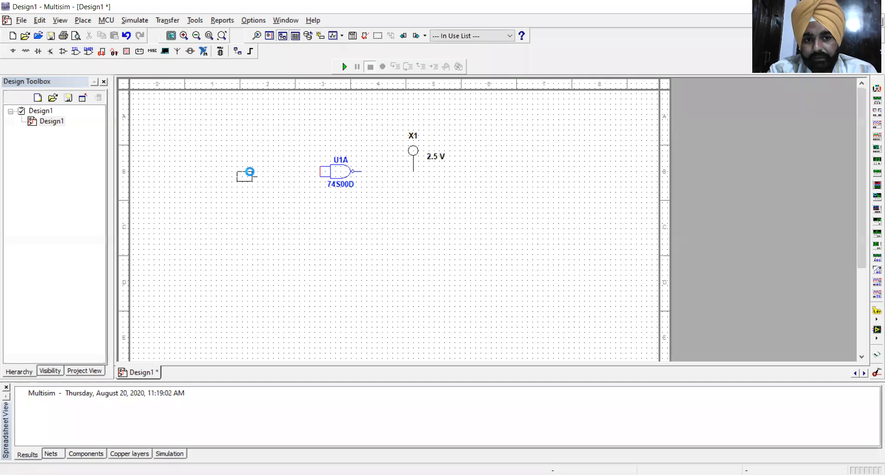
{"action": "left_click", "coordinate": [470, 122]}
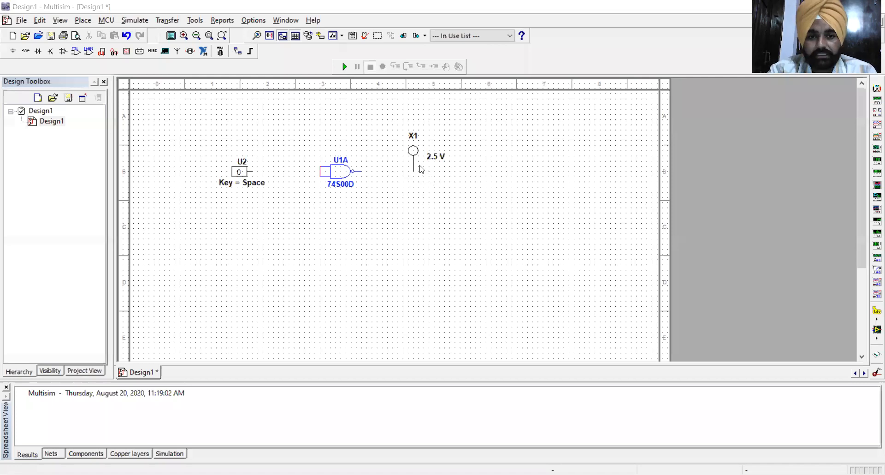
Step: Wire the digital constant to the NAND gate's joined inputs and the gate's output to the orange probe
{"action": "left_click", "coordinate": [252, 170]}
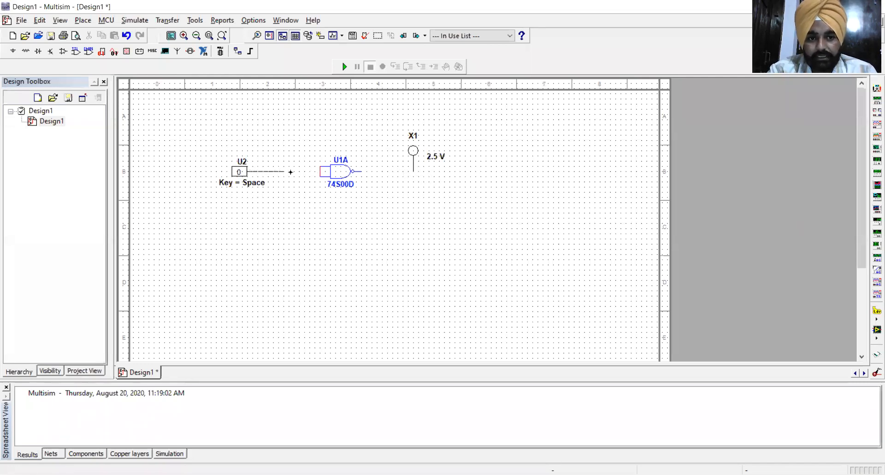
{"action": "left_click", "coordinate": [322, 172]}
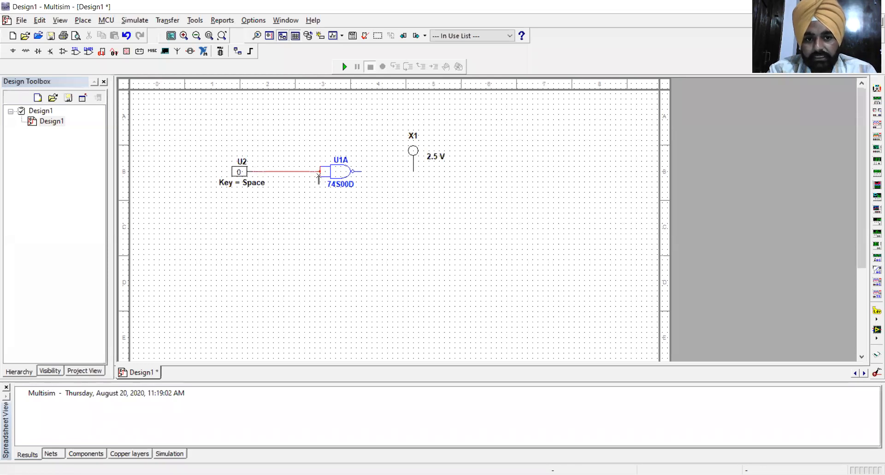
{"action": "left_click", "coordinate": [361, 171]}
{"action": "left_click", "coordinate": [415, 170]}
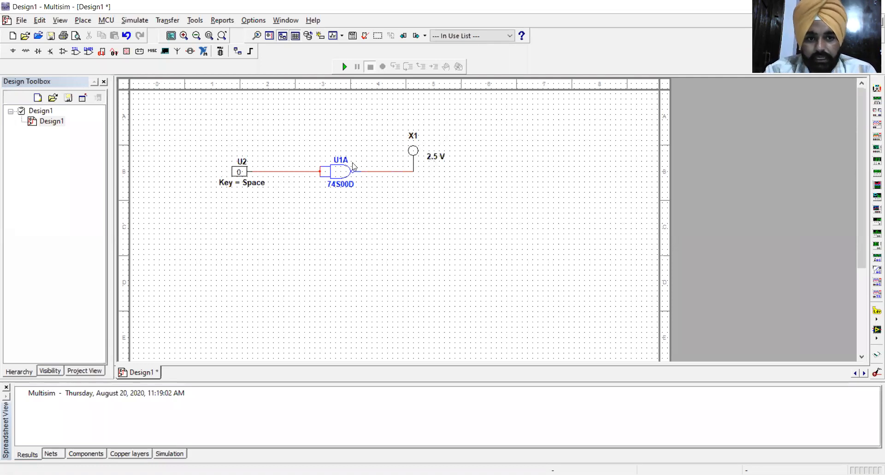
Step: Change the interactive digital constant's reference designator to A
{"action": "double_click", "coordinate": [239, 162]}
{"action": "left_click", "coordinate": [351, 125]}
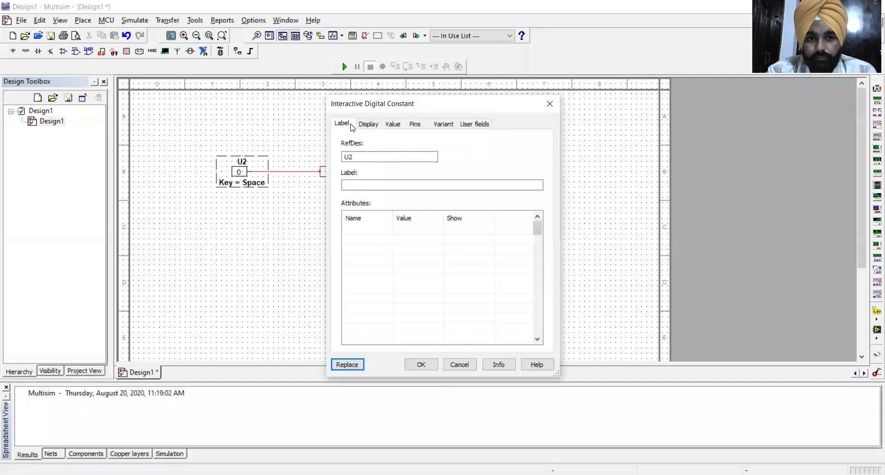
{"action": "left_click", "coordinate": [363, 156]}
{"action": "key", "text": "BackSpace"}
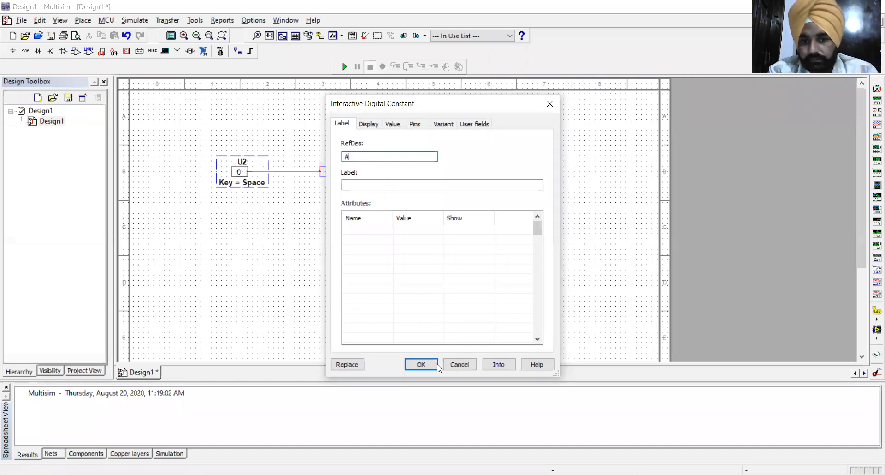
{"action": "left_click", "coordinate": [421, 365]}
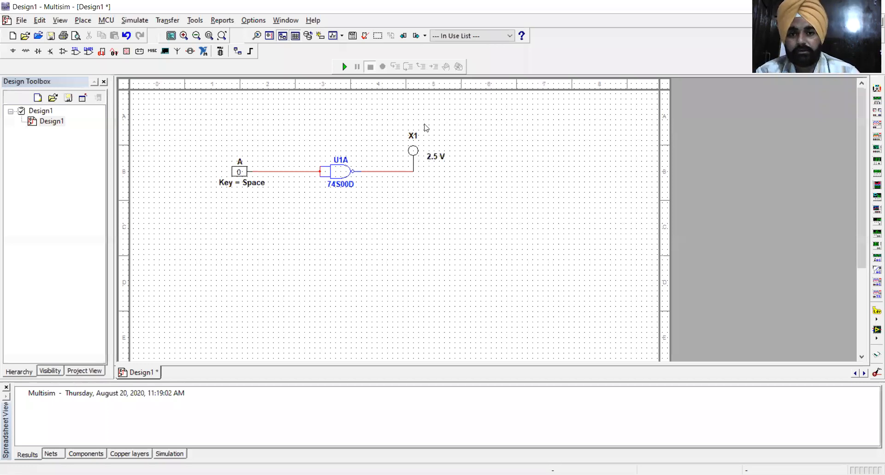
Step: Simulate the NAND-based inverter, switch input A to 1 to check the probe, and stop the simulation
{"action": "left_click", "coordinate": [344, 67]}
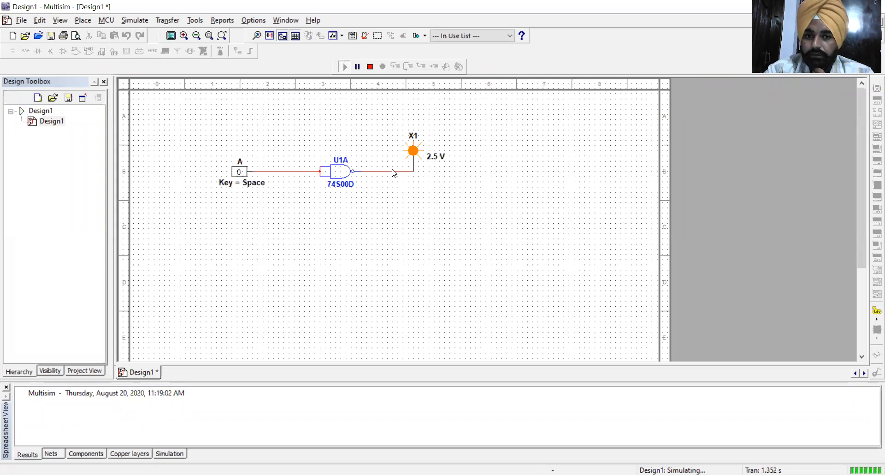
{"action": "left_click", "coordinate": [244, 175]}
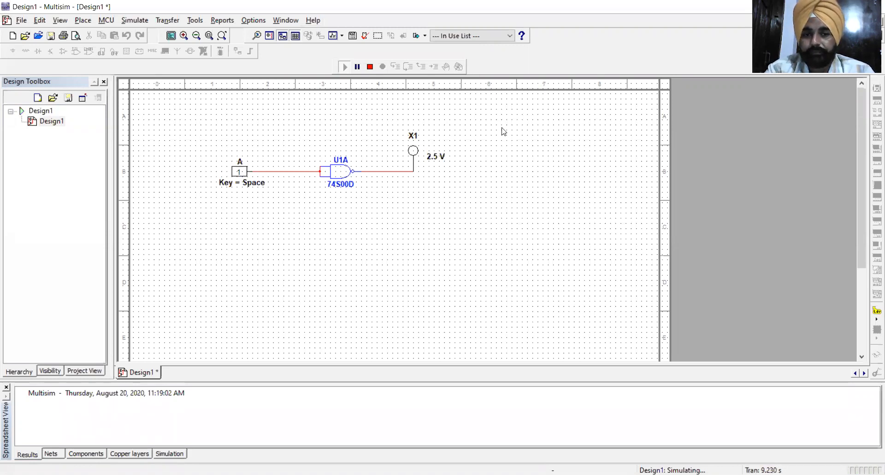
{"action": "left_click", "coordinate": [369, 69]}
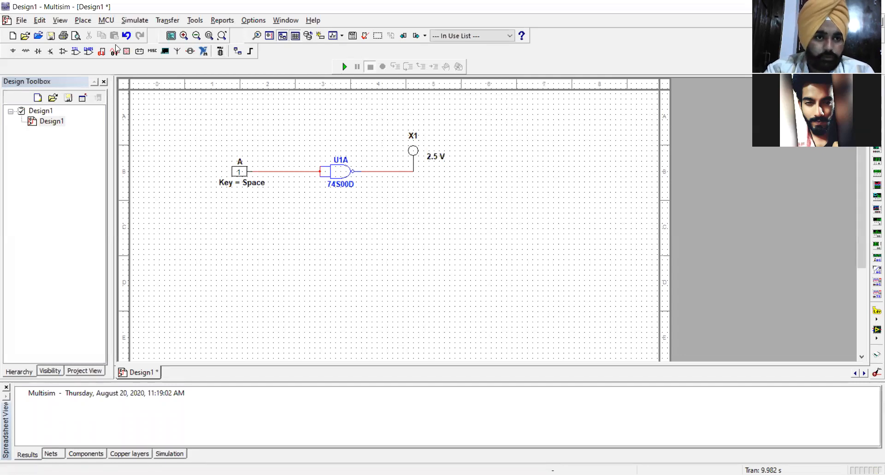
Step: Place section B of the existing 74S00D chip U1 below and to the left of the first NAND gate
{"action": "left_click", "coordinate": [75, 51]}
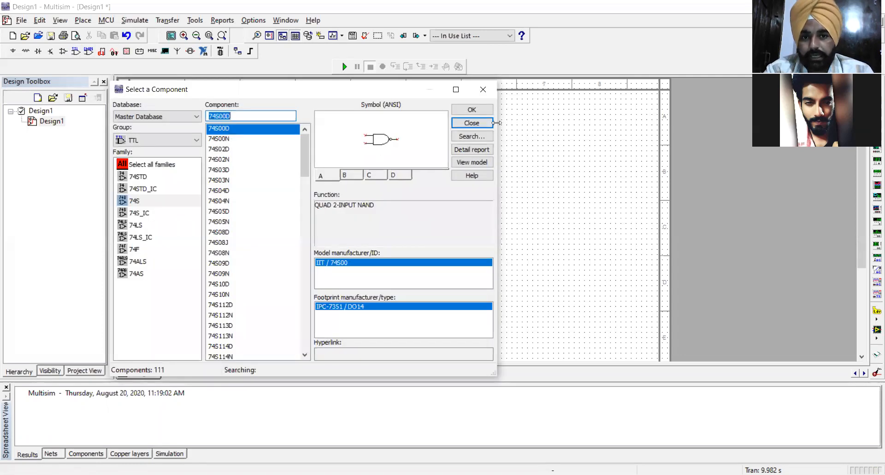
{"action": "left_click", "coordinate": [473, 110]}
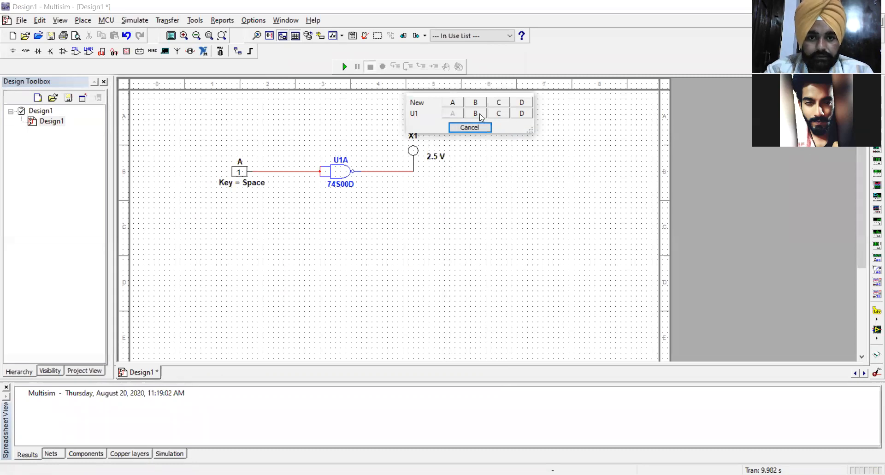
{"action": "left_click", "coordinate": [266, 216]}
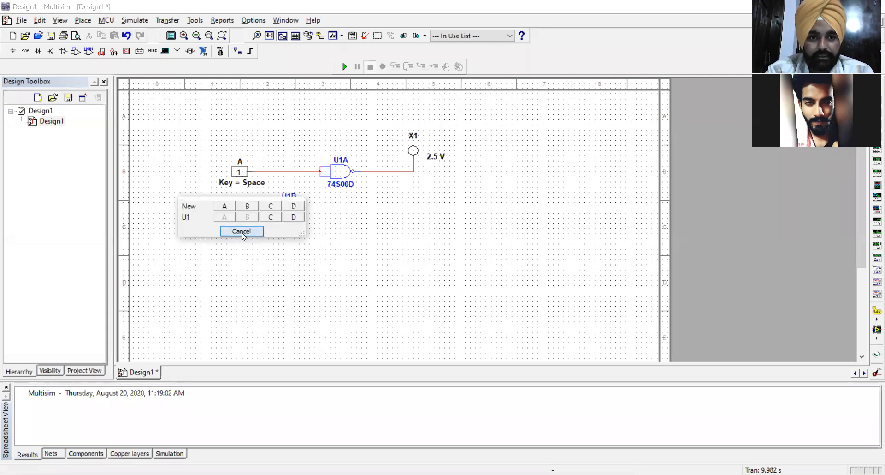
{"action": "left_click", "coordinate": [242, 232]}
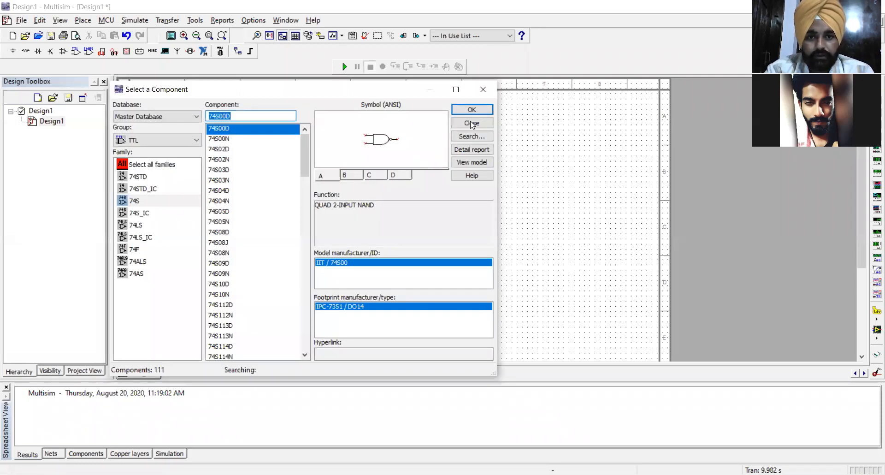
{"action": "key", "text": "Escape"}
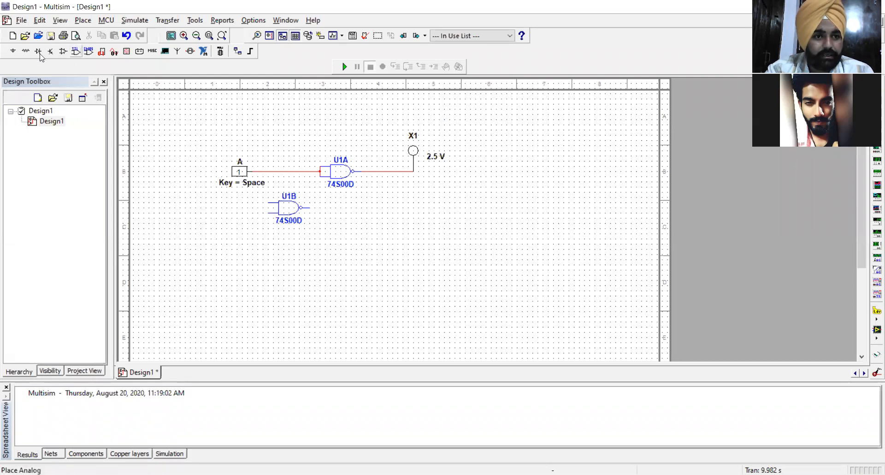
Step: Place a second interactive digital constant from the digital sources below and to the left of gate U1B
{"action": "left_click", "coordinate": [14, 51]}
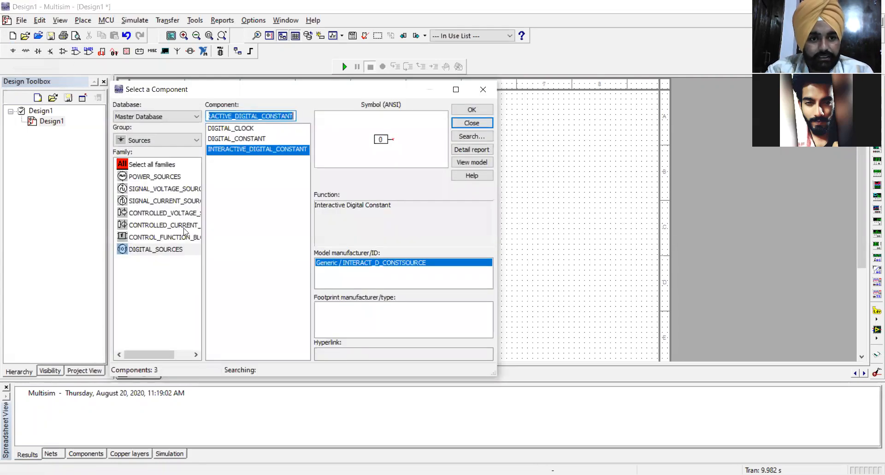
{"action": "left_click", "coordinate": [176, 245]}
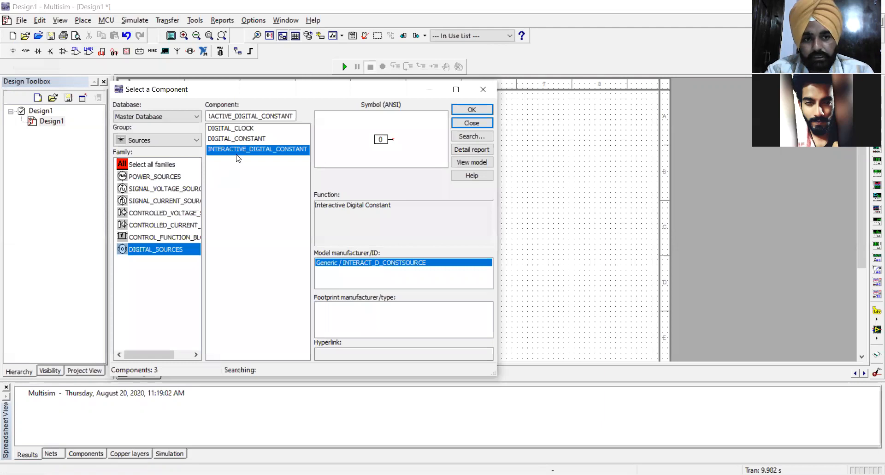
{"action": "left_click", "coordinate": [477, 111]}
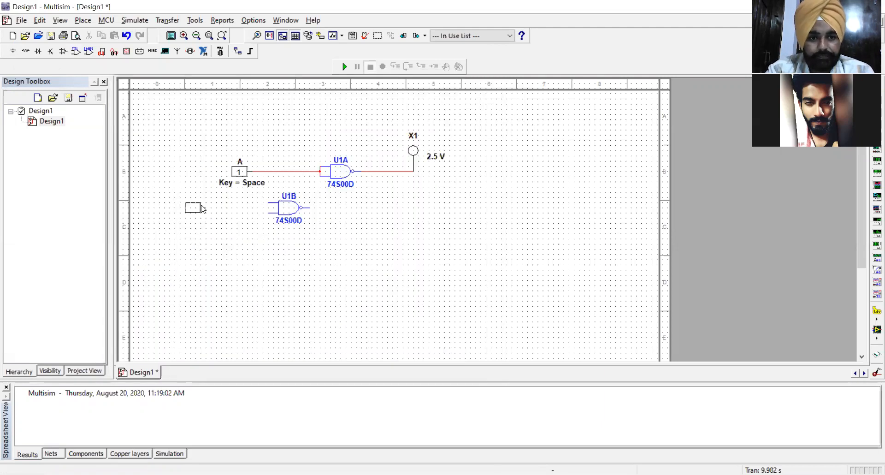
{"action": "left_click", "coordinate": [194, 239]}
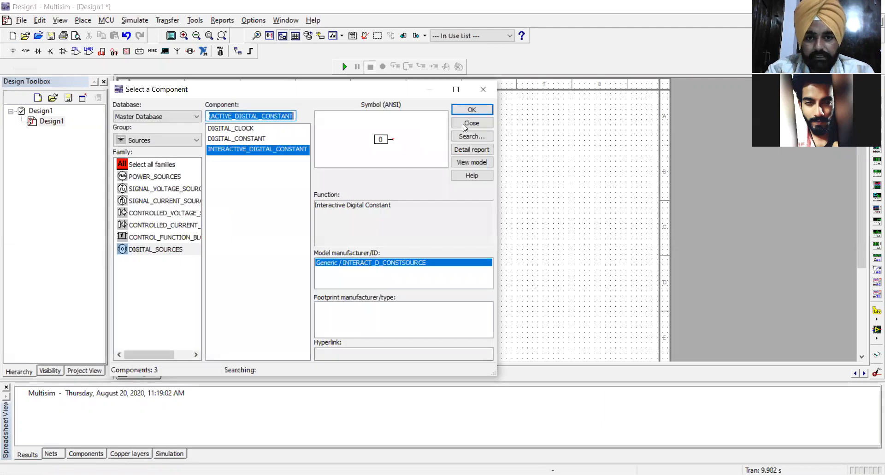
{"action": "left_click", "coordinate": [468, 124]}
Step: Change the new interactive digital constant's reference designator to B
{"action": "double_click", "coordinate": [184, 226]}
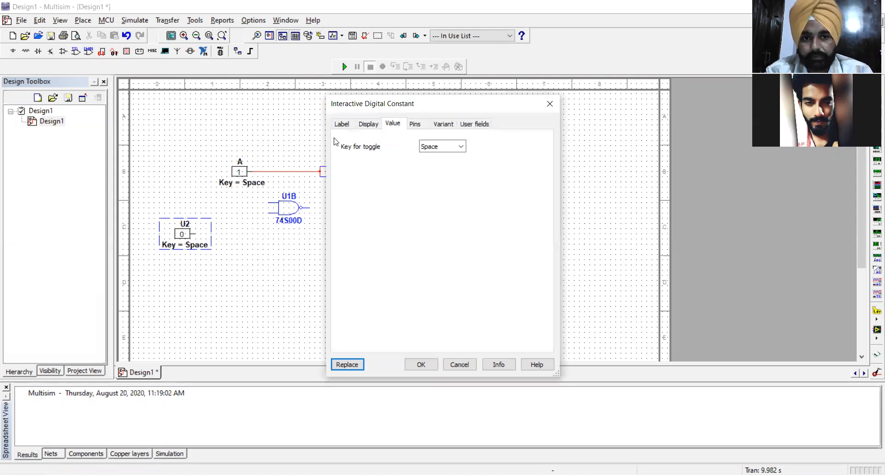
{"action": "left_click", "coordinate": [344, 123]}
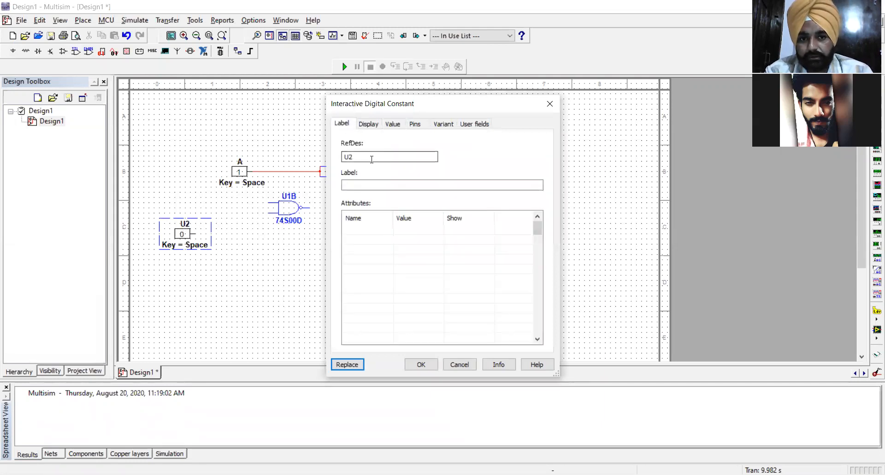
{"action": "left_click", "coordinate": [380, 156]}
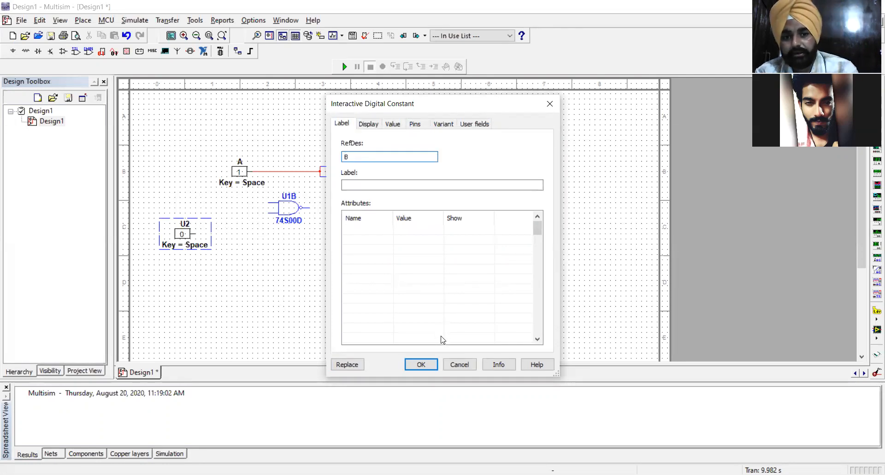
{"action": "left_click", "coordinate": [422, 364]}
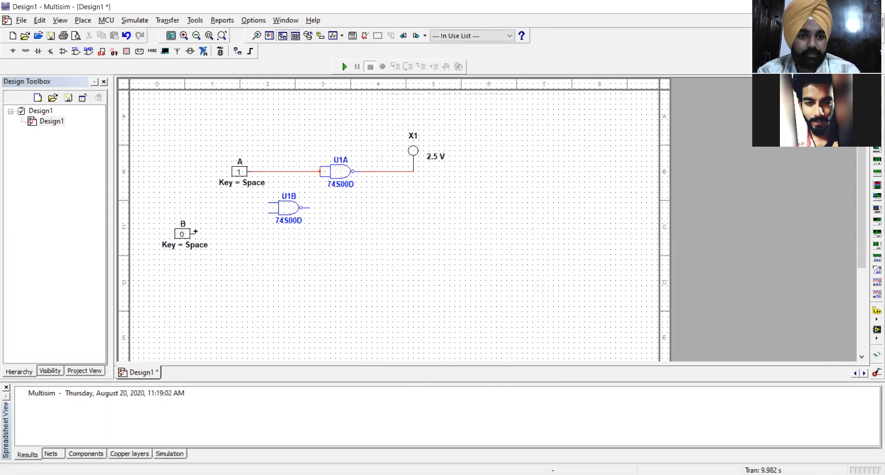
Step: Delete the wire between input A and gate U1A, move A up and to the left, and line U1B up in front of U1A
{"action": "left_click", "coordinate": [278, 171]}
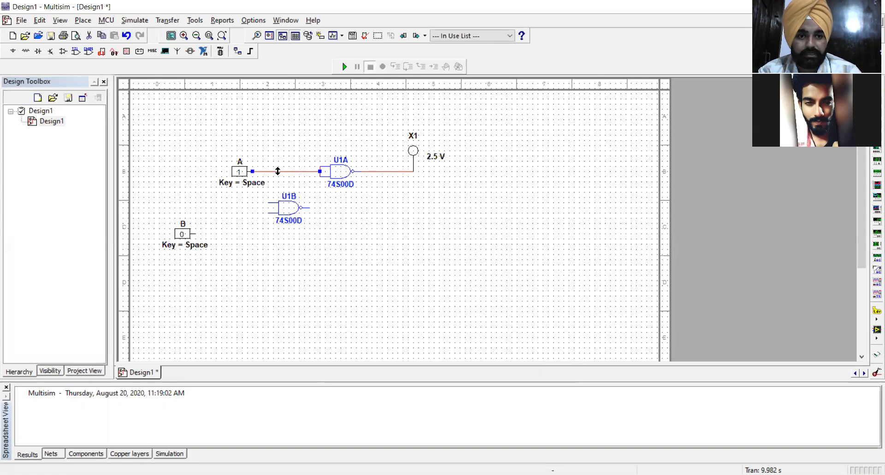
{"action": "key", "text": "Delete"}
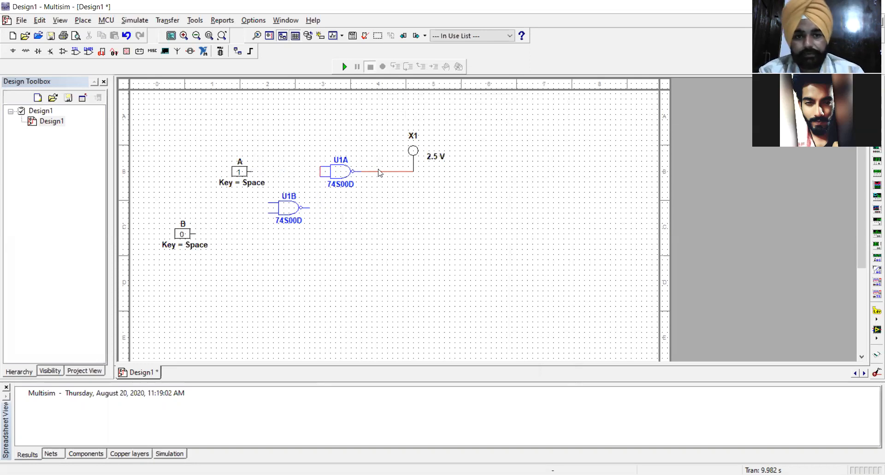
{"action": "left_click_drag", "start_coordinate": [240, 177], "coordinate": [203, 137]}
{"action": "left_click_drag", "start_coordinate": [285, 209], "coordinate": [276, 174]}
{"action": "left_click", "coordinate": [375, 218]}
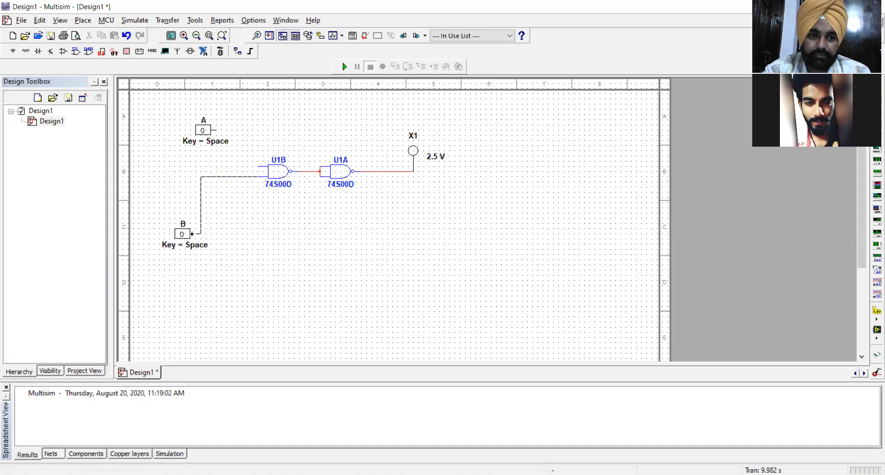
Step: Wire U1B's output to U1A's joined inputs, with B on U1B's lower input and A on its upper input
{"action": "left_click", "coordinate": [195, 234]}
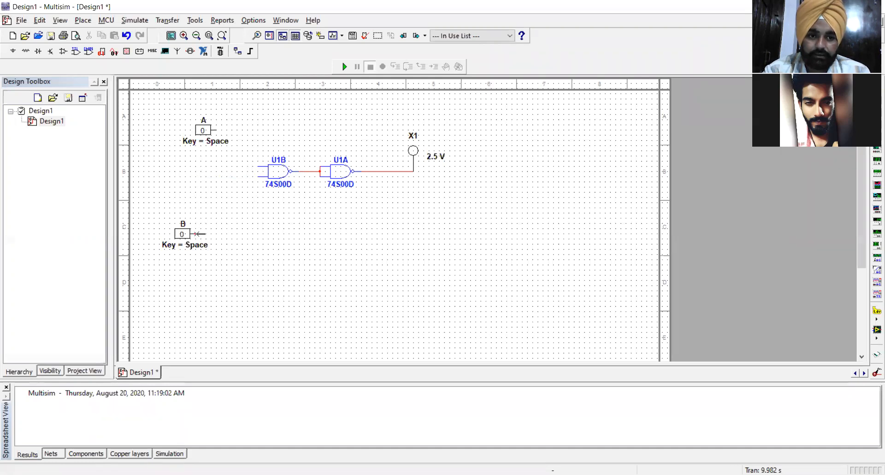
{"action": "left_click", "coordinate": [259, 166]}
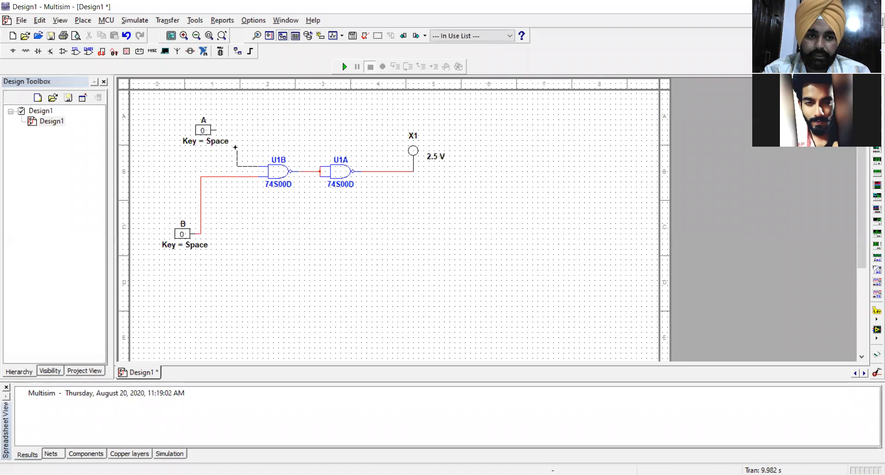
{"action": "left_click", "coordinate": [218, 131]}
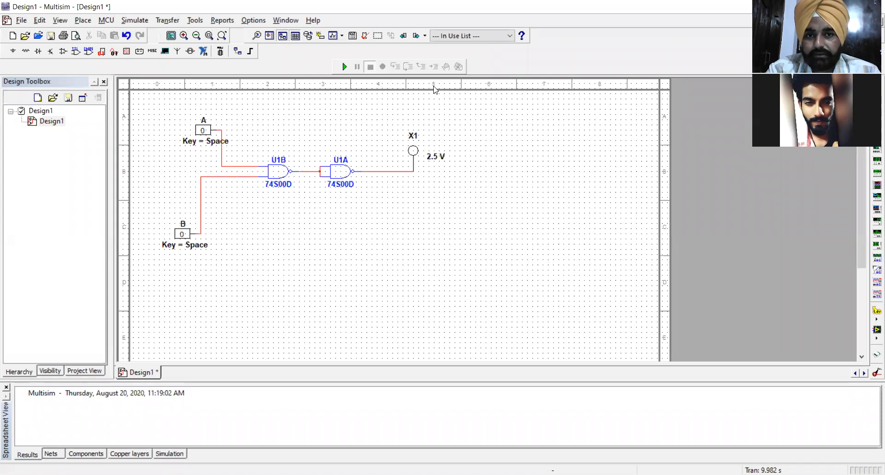
Step: Simulate the two-NAND circuit, check the probe with only B at 1, only A at 1 and both at 1, and stop the simulation
{"action": "left_click", "coordinate": [348, 72]}
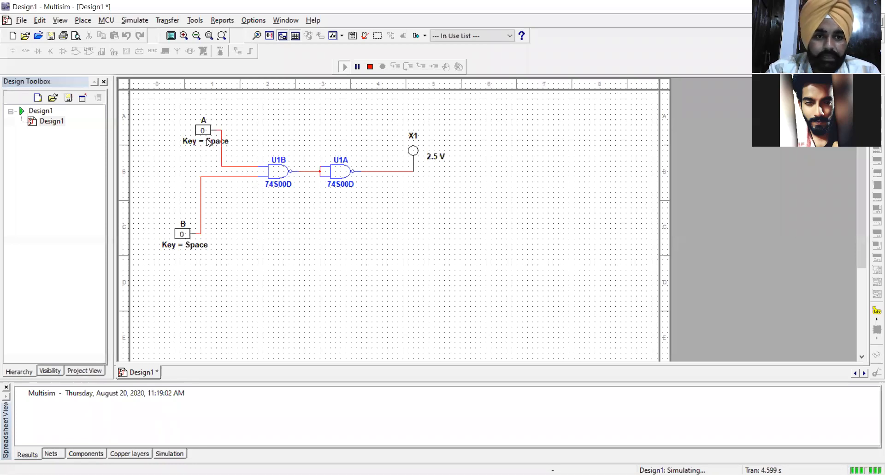
{"action": "left_click", "coordinate": [182, 244]}
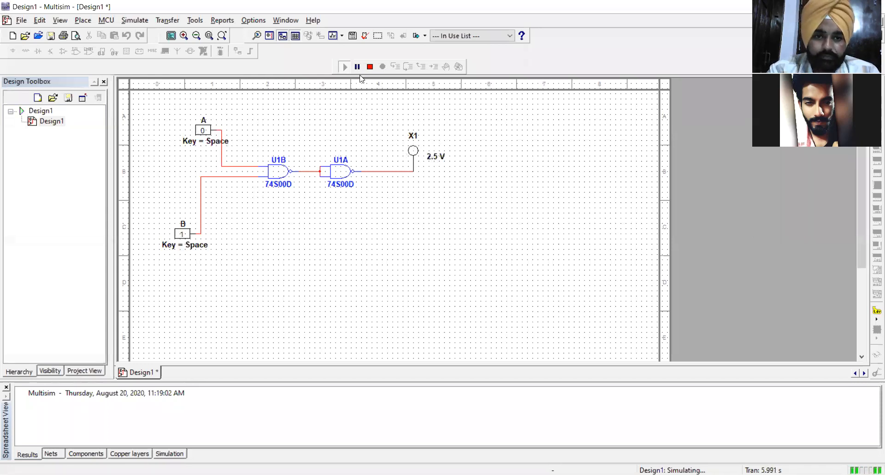
{"action": "left_click", "coordinate": [183, 234]}
{"action": "left_click", "coordinate": [201, 132]}
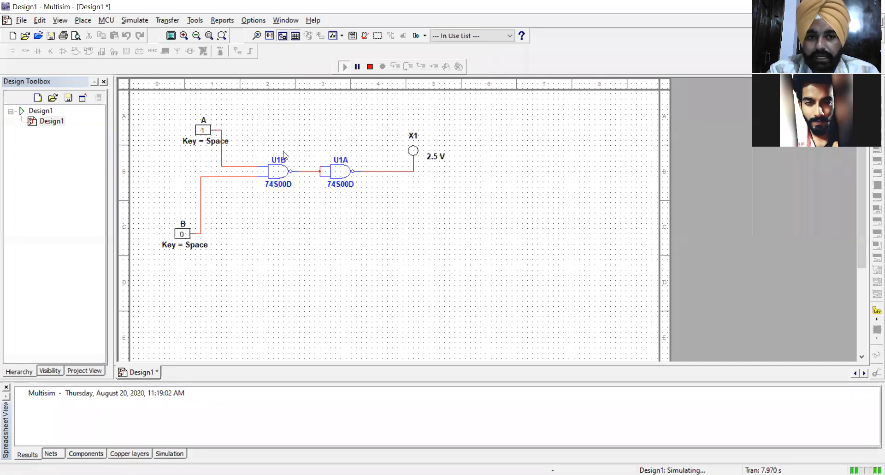
{"action": "left_click", "coordinate": [184, 235]}
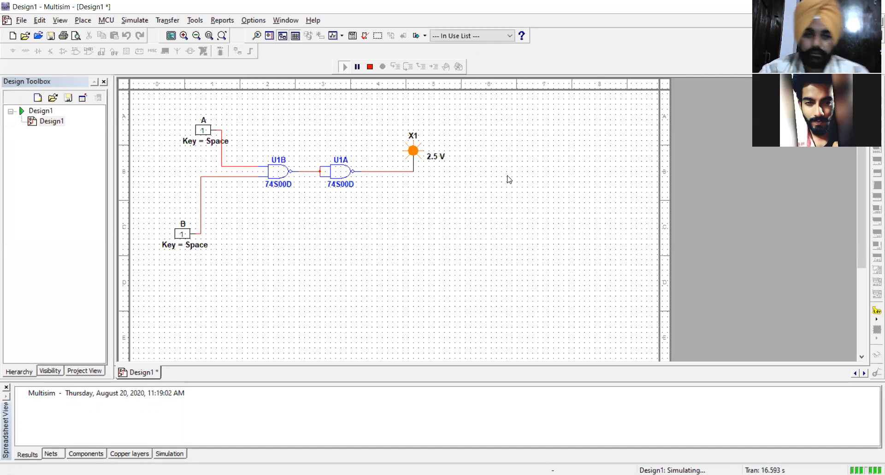
{"action": "left_click", "coordinate": [370, 67]}
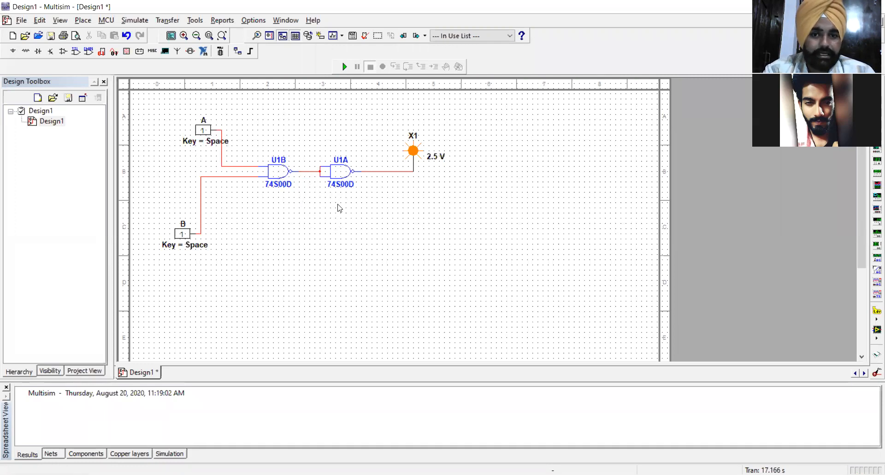
Step: Place section C of the existing 74S00D chip U1 below the other two NAND gates
{"action": "left_click", "coordinate": [76, 51]}
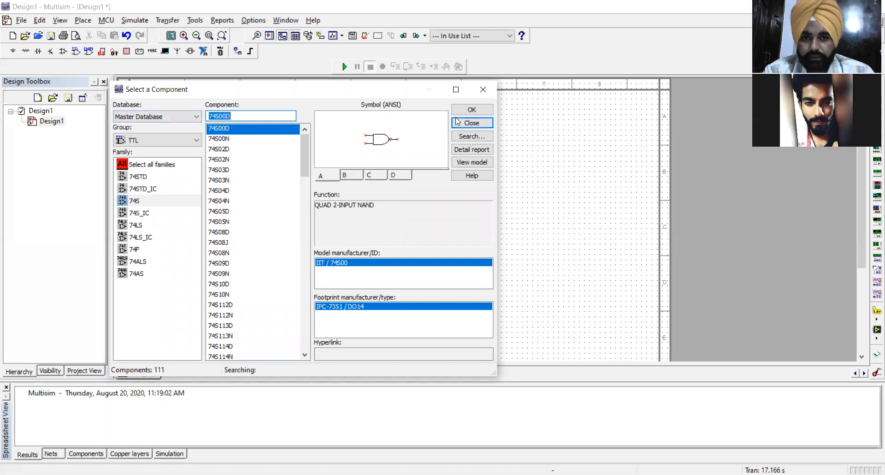
{"action": "left_click", "coordinate": [480, 112]}
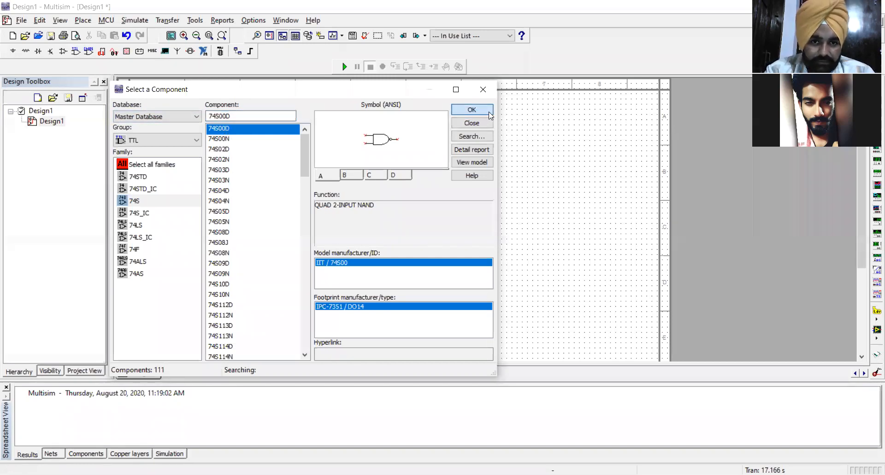
{"action": "key", "text": "Escape"}
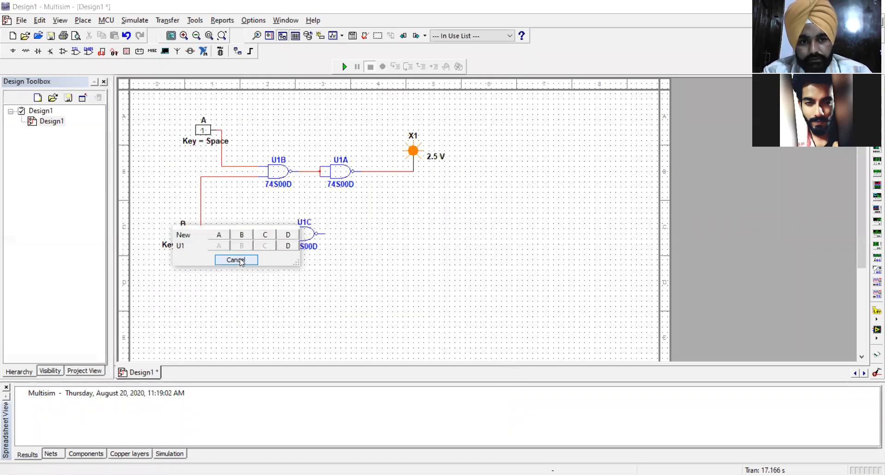
{"action": "left_click", "coordinate": [239, 260]}
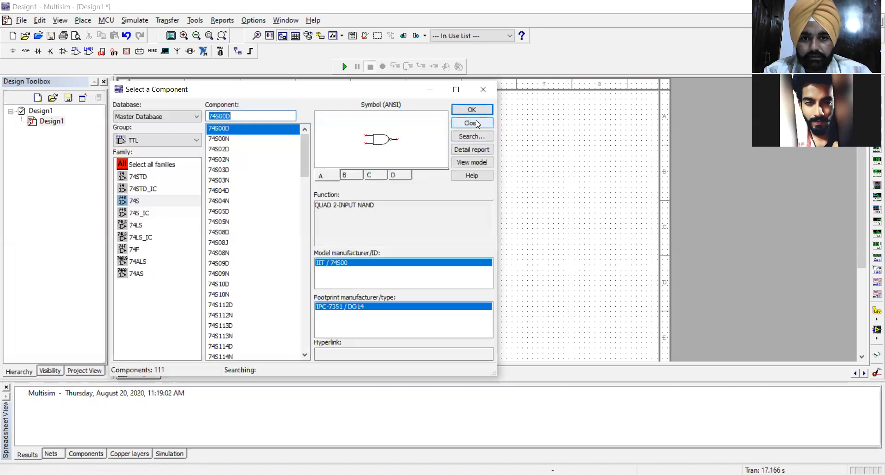
{"action": "left_click", "coordinate": [477, 123]}
Step: Delete the wires from A and B to U1B, the link between U1B and U1A, and the jumper joining U1A's inputs
{"action": "left_click", "coordinate": [245, 177]}
{"action": "key", "text": "Delete"}
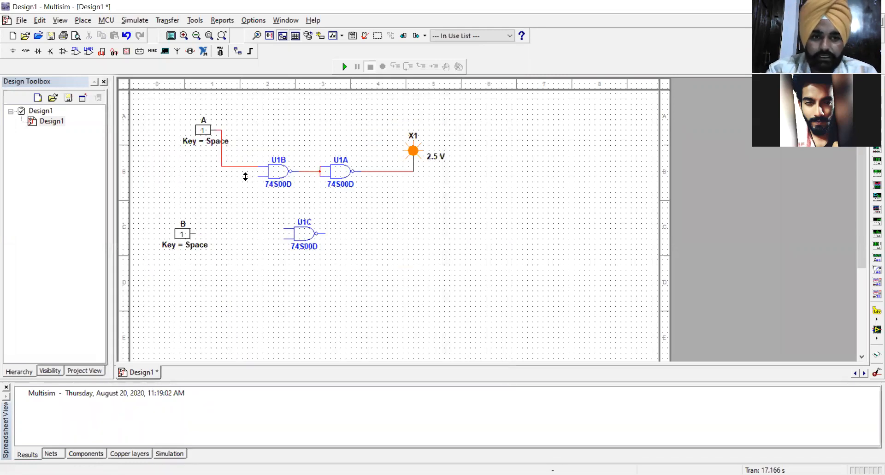
{"action": "key", "text": "Delete"}
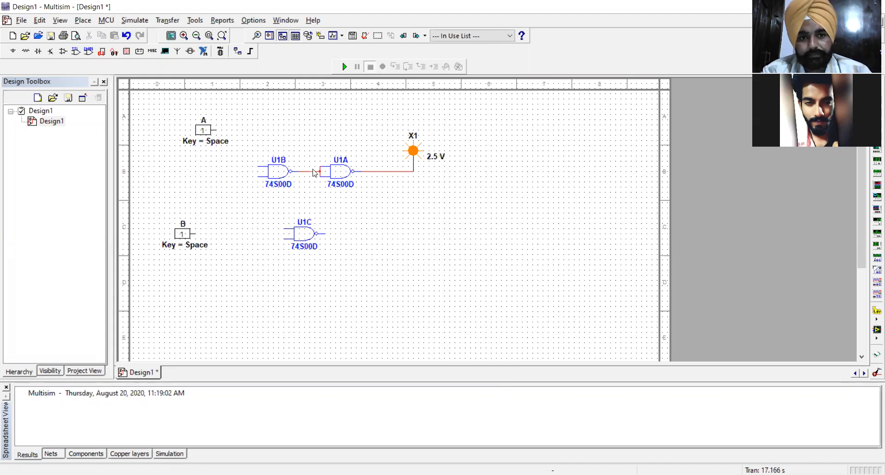
{"action": "left_click", "coordinate": [304, 172]}
{"action": "key", "text": "Delete"}
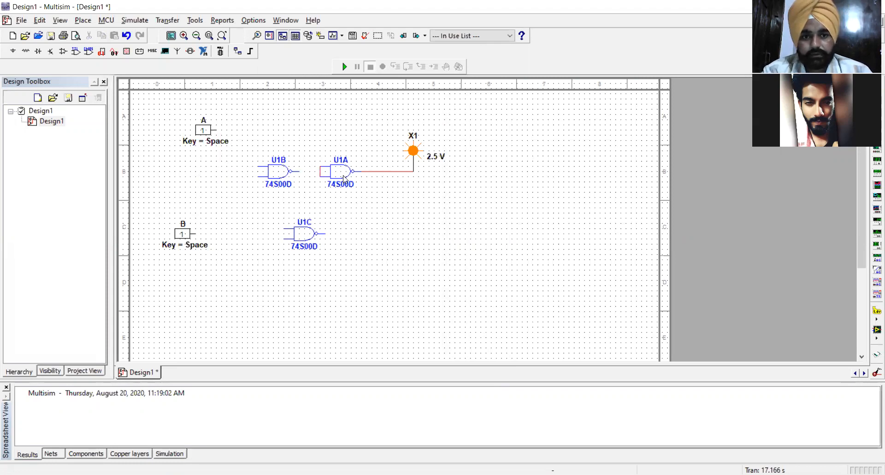
{"action": "left_click", "coordinate": [320, 172]}
{"action": "key", "text": "Delete"}
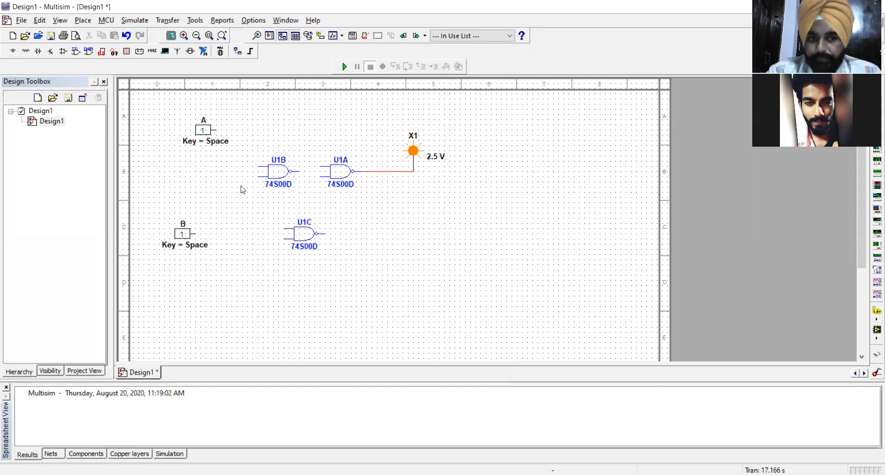
Step: Join the two inputs of U1C together, and likewise join the two inputs of U1B
{"action": "left_click", "coordinate": [283, 230]}
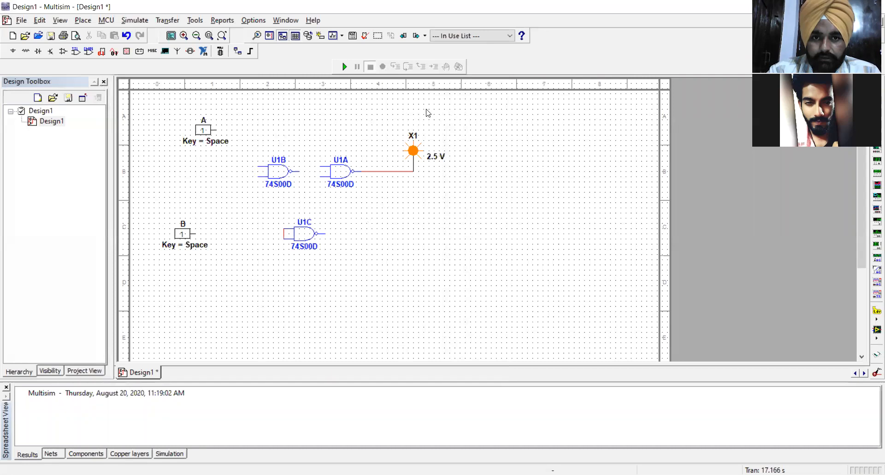
{"action": "left_click", "coordinate": [257, 174]}
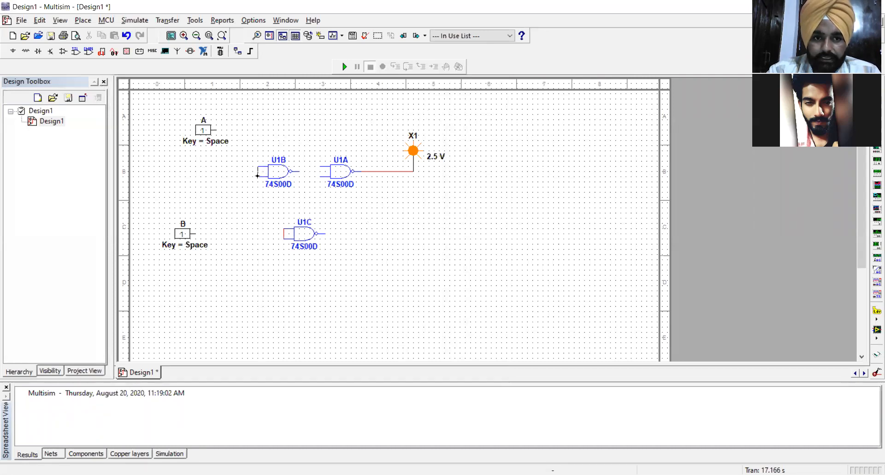
{"action": "left_click", "coordinate": [258, 176]}
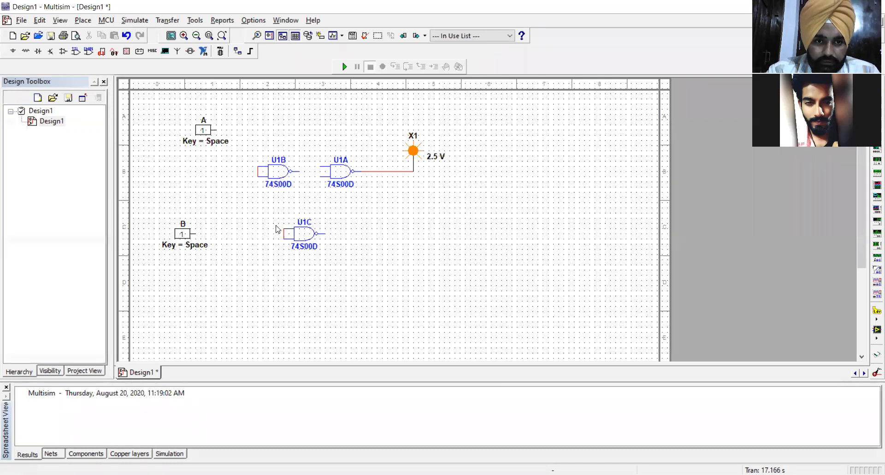
Step: Move gate U1C directly below U1B, and move U1A down to sit midway to the right of both gates
{"action": "left_click_drag", "start_coordinate": [303, 234], "coordinate": [272, 214]}
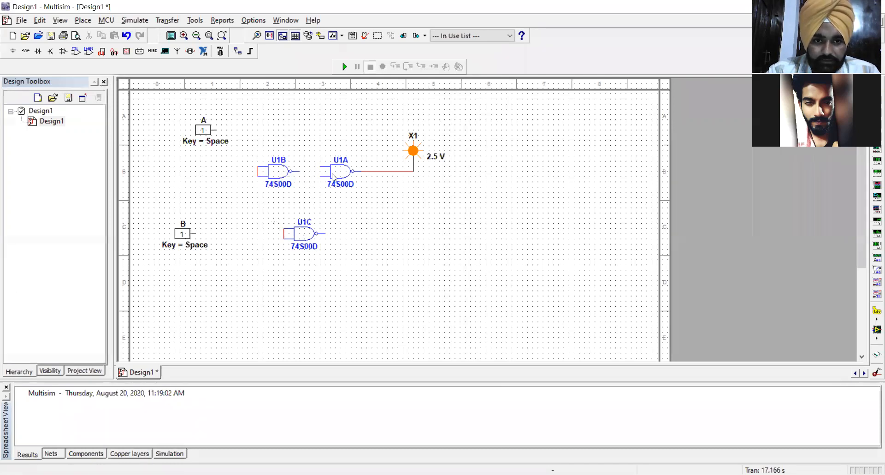
{"action": "left_click_drag", "start_coordinate": [341, 172], "coordinate": [348, 204]}
{"action": "left_click", "coordinate": [410, 213]}
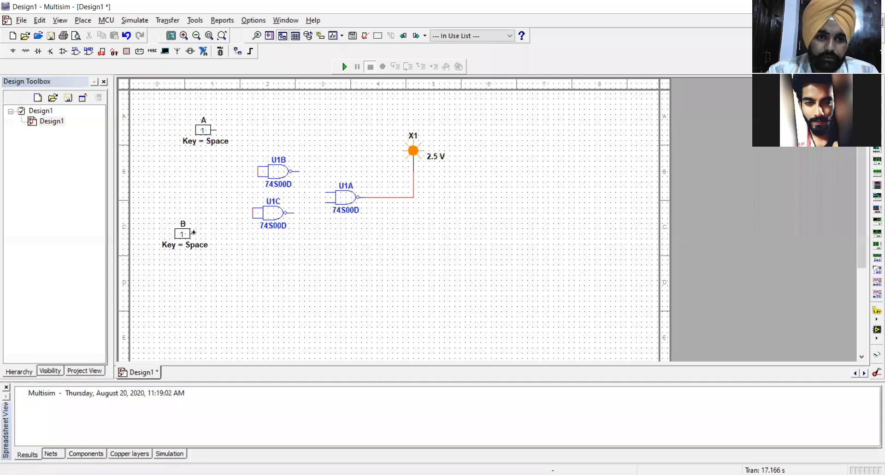
Step: Wire B to U1C's joined inputs, A to U1B's joined inputs, and U1B's output to U1A's upper input
{"action": "left_click", "coordinate": [253, 211]}
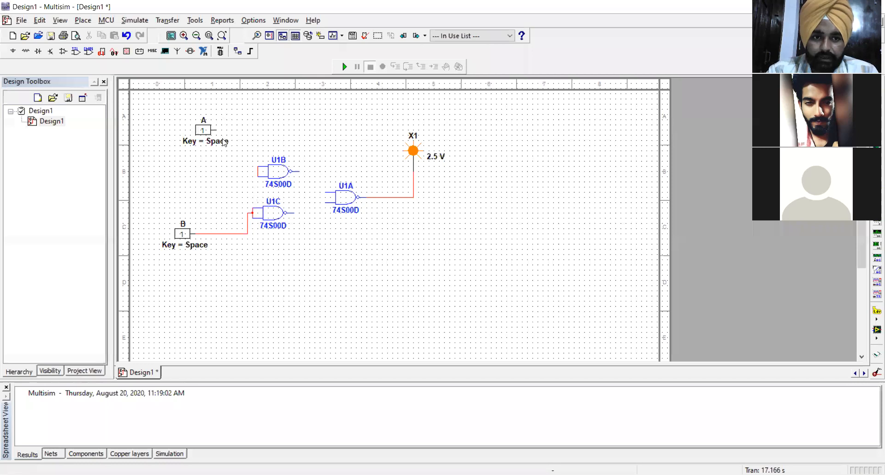
{"action": "left_click", "coordinate": [211, 130]}
{"action": "left_click", "coordinate": [259, 173]}
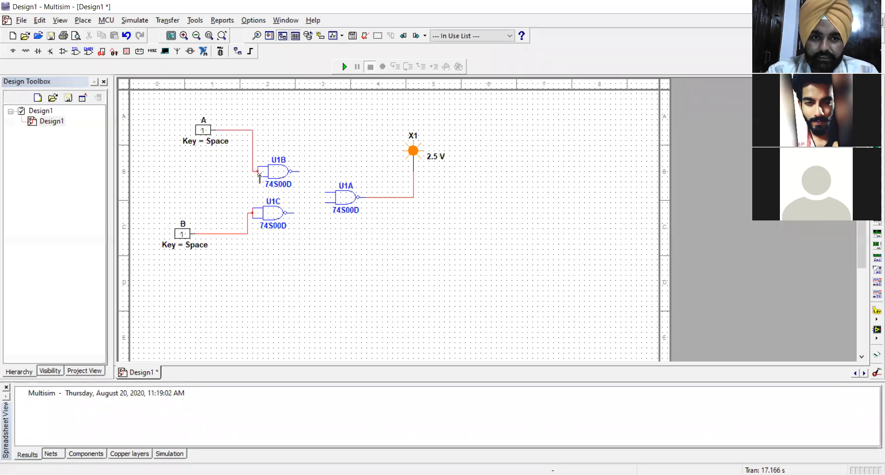
{"action": "left_click", "coordinate": [299, 171]}
{"action": "left_click", "coordinate": [321, 192]}
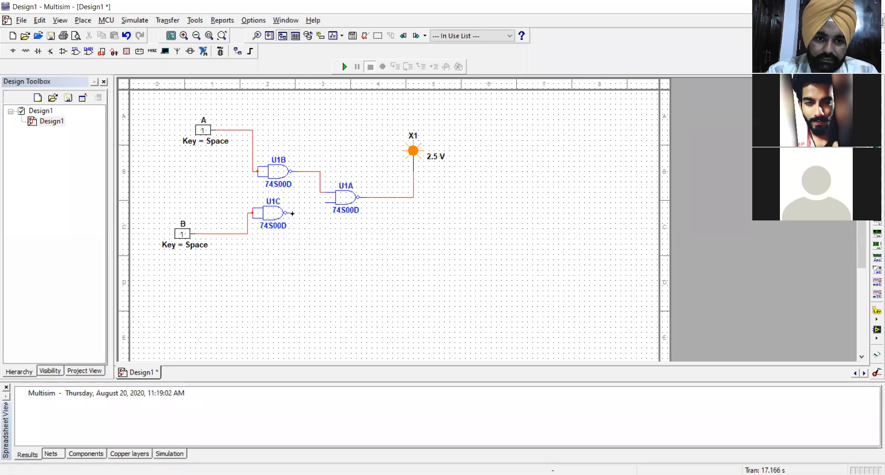
Step: Wire U1C's output to U1A's lower input and simulate the OR gate, toggling inputs A and B before stopping the run
{"action": "left_click", "coordinate": [327, 202]}
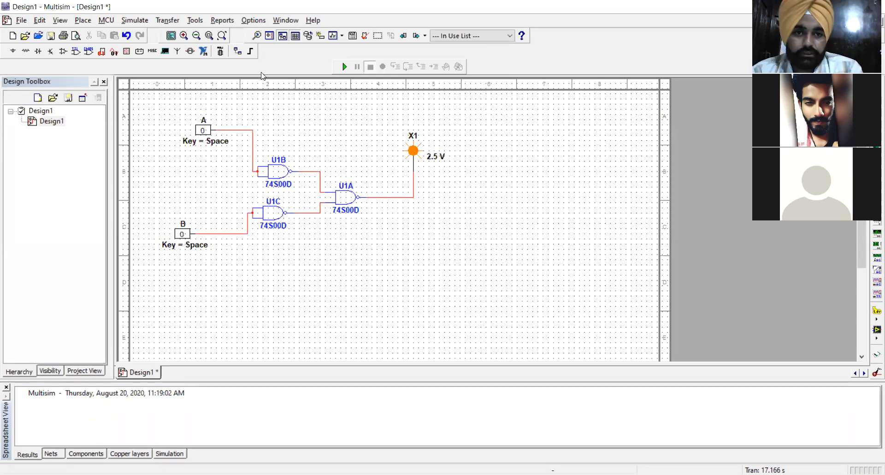
{"action": "left_click", "coordinate": [343, 68]}
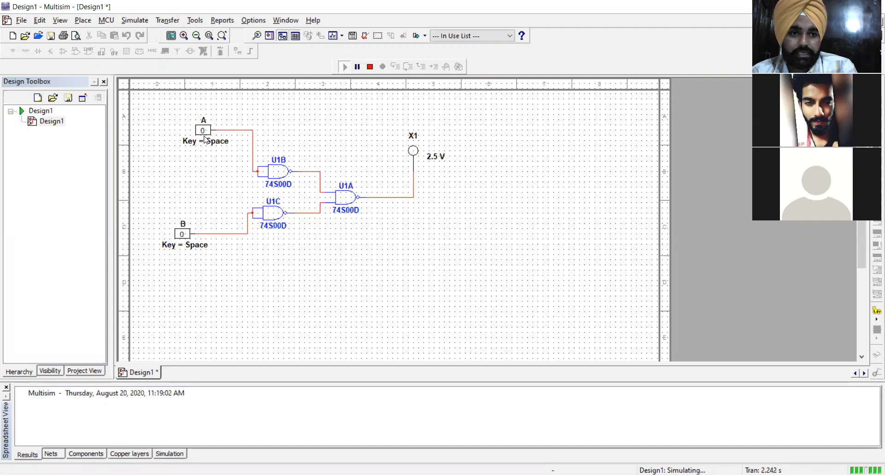
{"action": "left_click", "coordinate": [186, 235]}
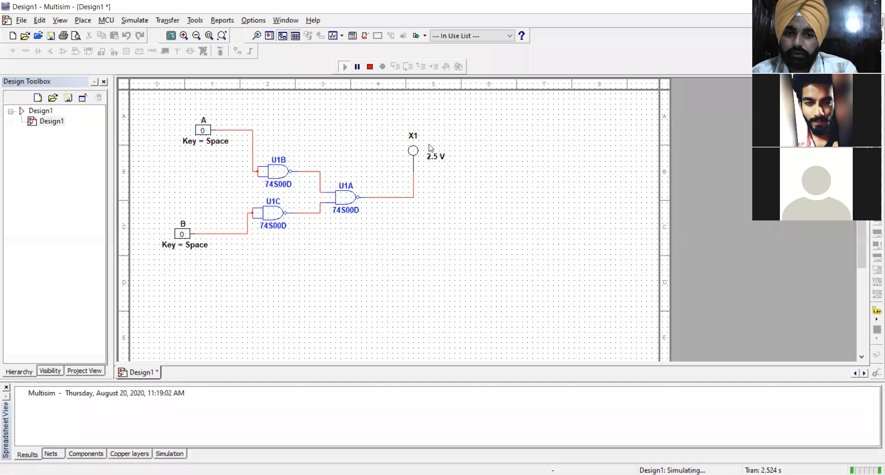
{"action": "left_click", "coordinate": [184, 236]}
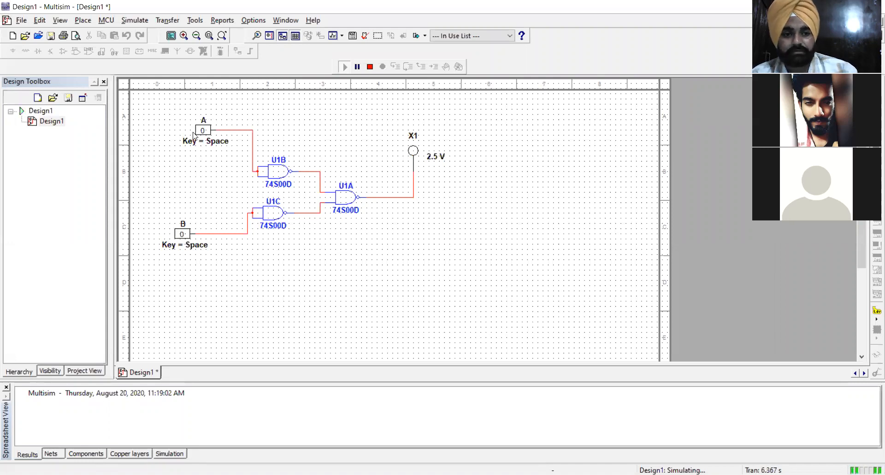
{"action": "left_click", "coordinate": [209, 134]}
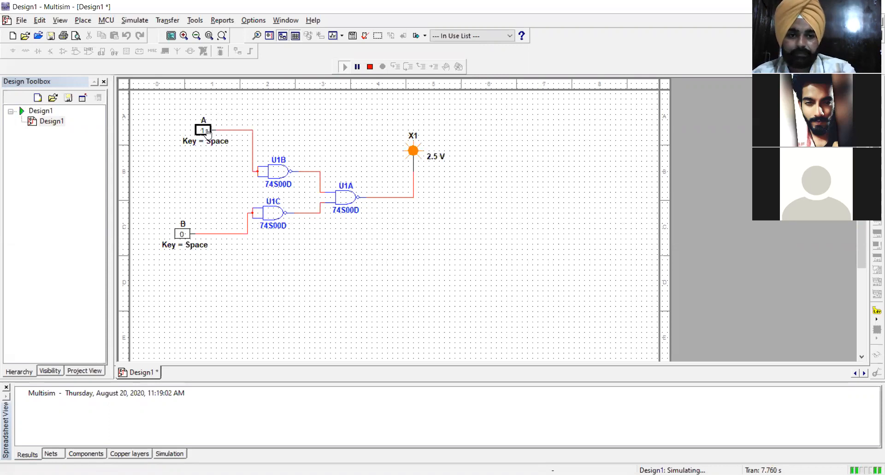
{"action": "left_click", "coordinate": [205, 132]}
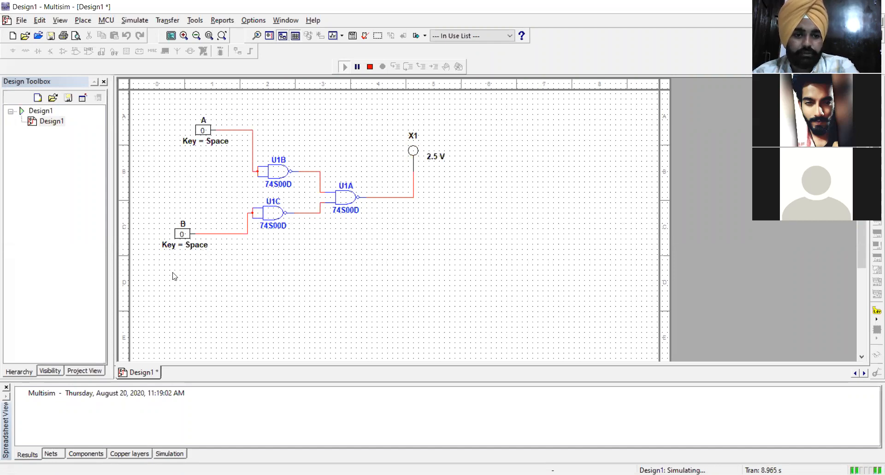
{"action": "left_click", "coordinate": [203, 131]}
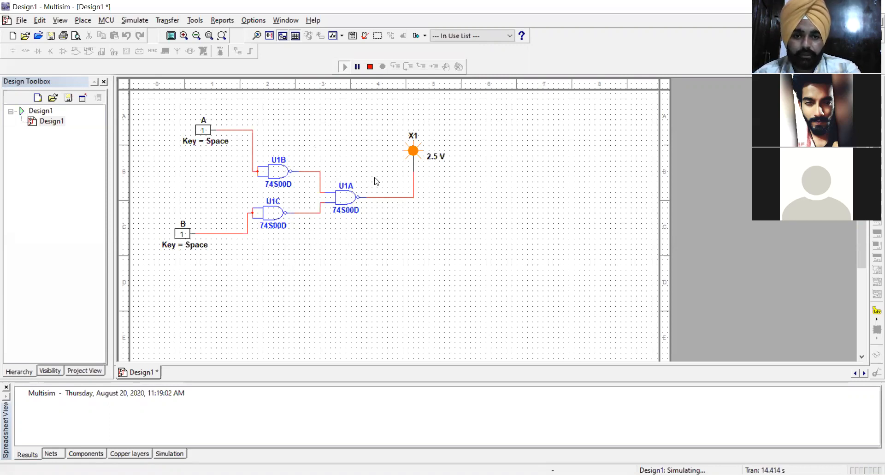
{"action": "left_click", "coordinate": [370, 70]}
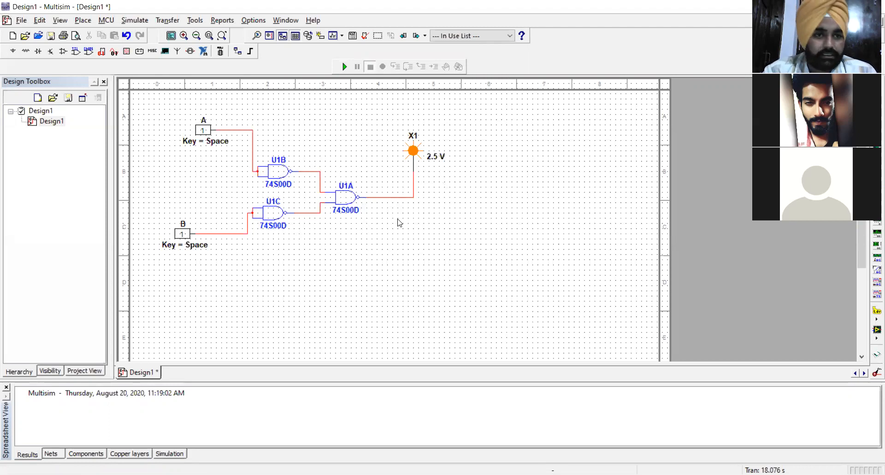
Step: Place a fourth 74S00D NAND gate from the 74S TTL family to the right of U1A
{"action": "left_click", "coordinate": [75, 52]}
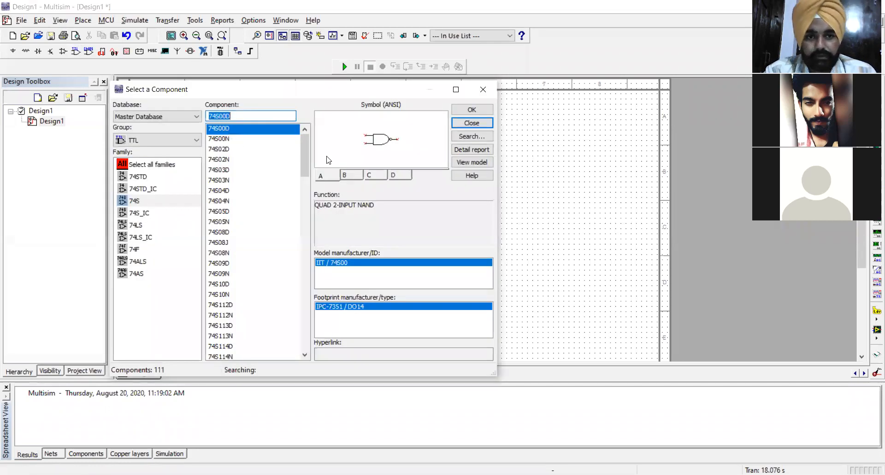
{"action": "left_click", "coordinate": [468, 110]}
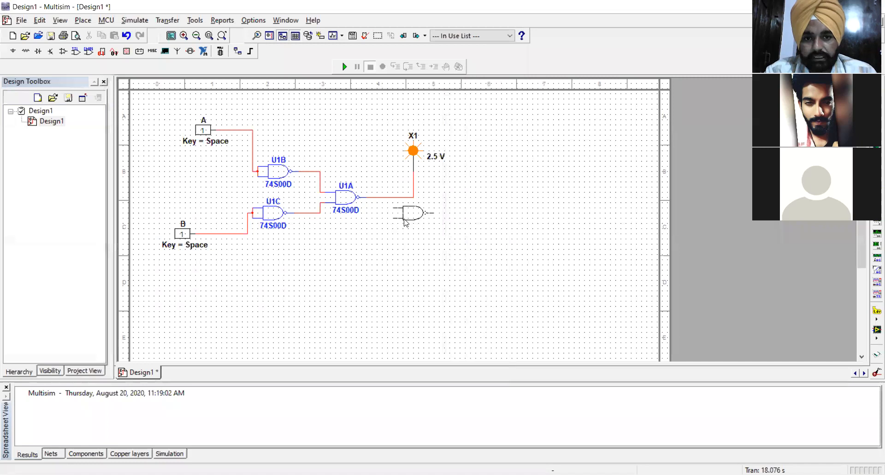
{"action": "left_click", "coordinate": [405, 223]}
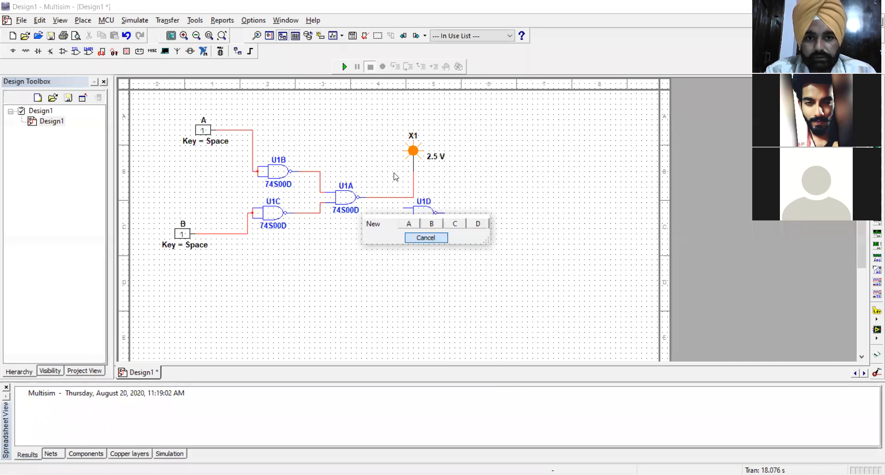
Step: Delete the wire from U1A to probe X1 and move gate U1D directly to the right of U1A
{"action": "left_click", "coordinate": [399, 196]}
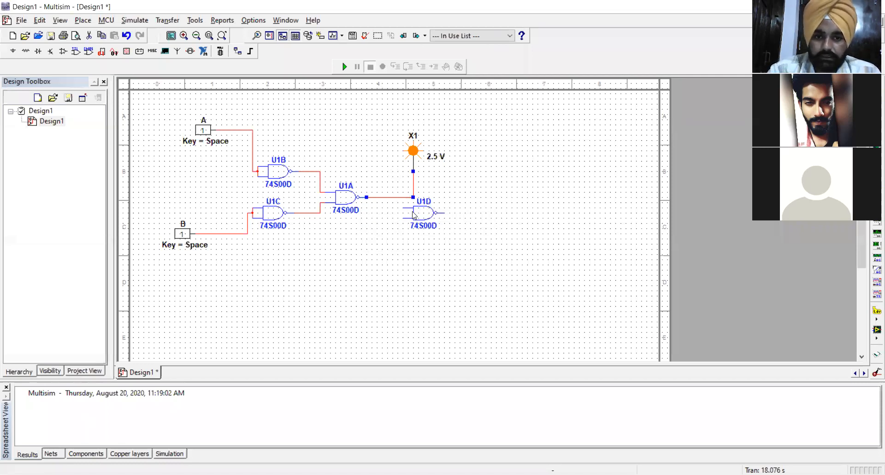
{"action": "key", "text": "Delete"}
{"action": "left_click_drag", "start_coordinate": [422, 215], "coordinate": [391, 200]}
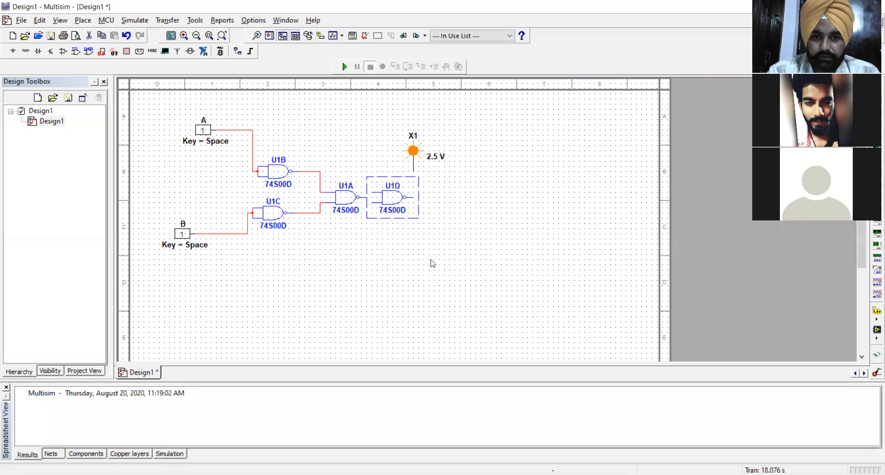
Step: Join U1D's two inputs and wire the gate between U1A's output and probe X1
{"action": "left_click", "coordinate": [374, 198]}
{"action": "left_click", "coordinate": [374, 200]}
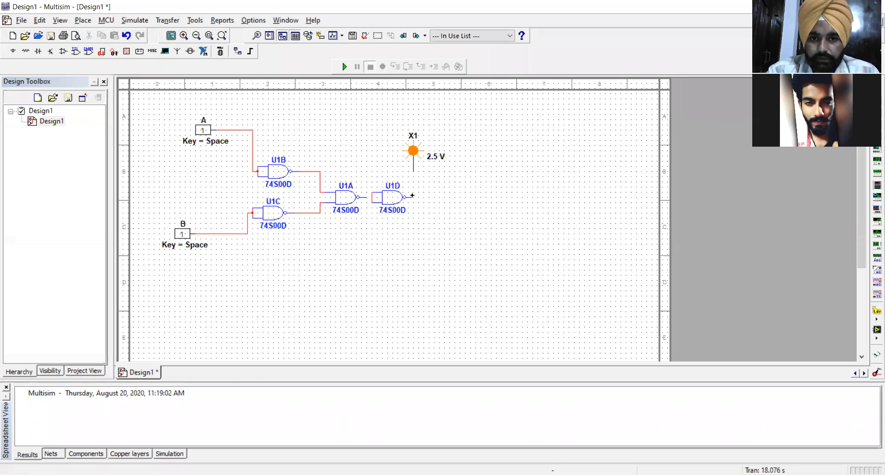
{"action": "left_click", "coordinate": [413, 196]}
{"action": "left_click", "coordinate": [412, 172]}
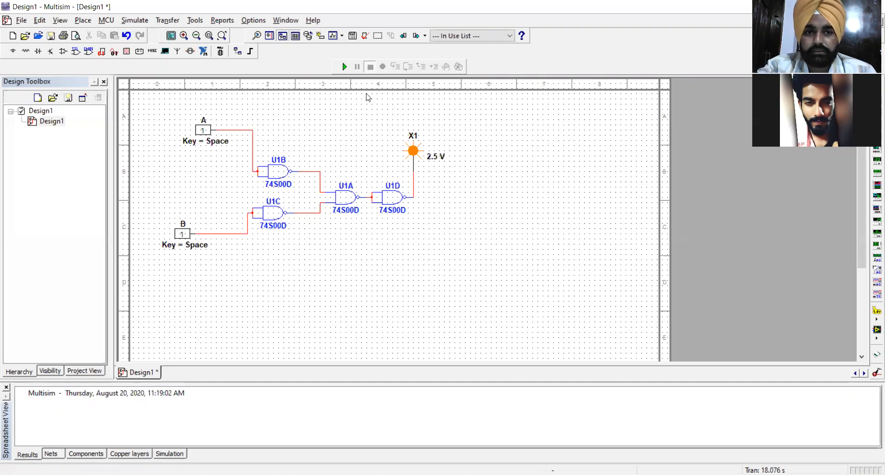
Step: Simulate the four-gate NOR circuit, toggling inputs A and B to check probe X1, and stop the run
{"action": "left_click", "coordinate": [344, 67]}
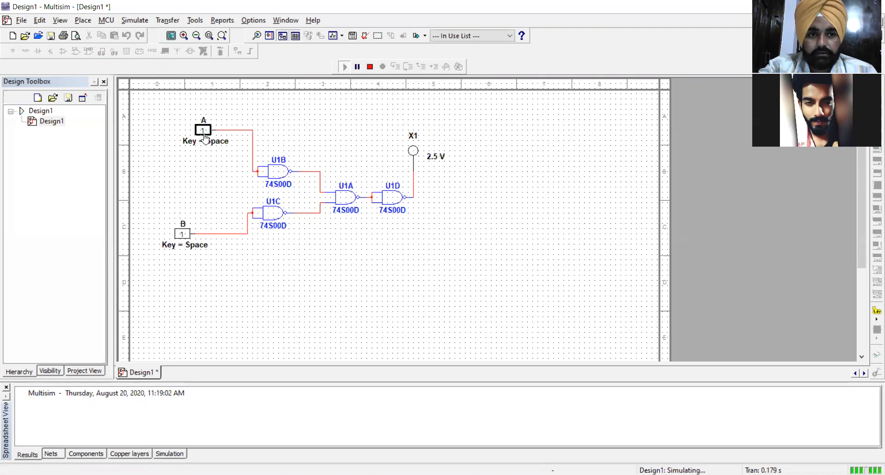
{"action": "left_click_drag", "start_coordinate": [204, 136], "coordinate": [207, 130]}
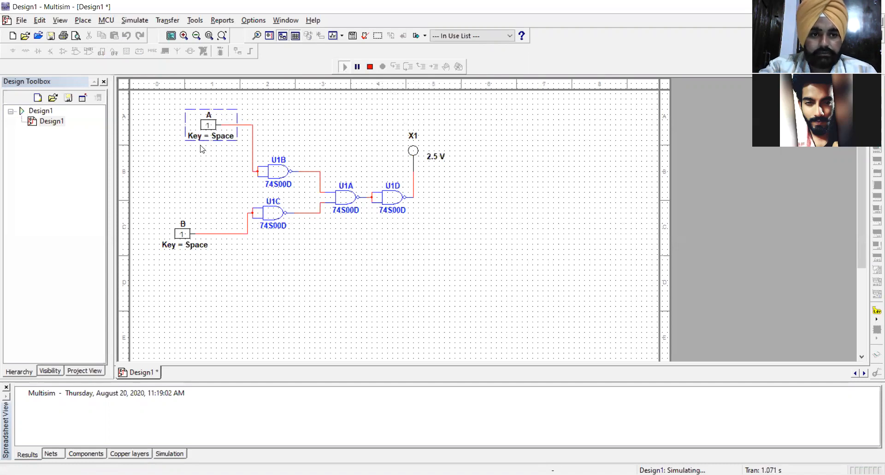
{"action": "left_click", "coordinate": [213, 130]}
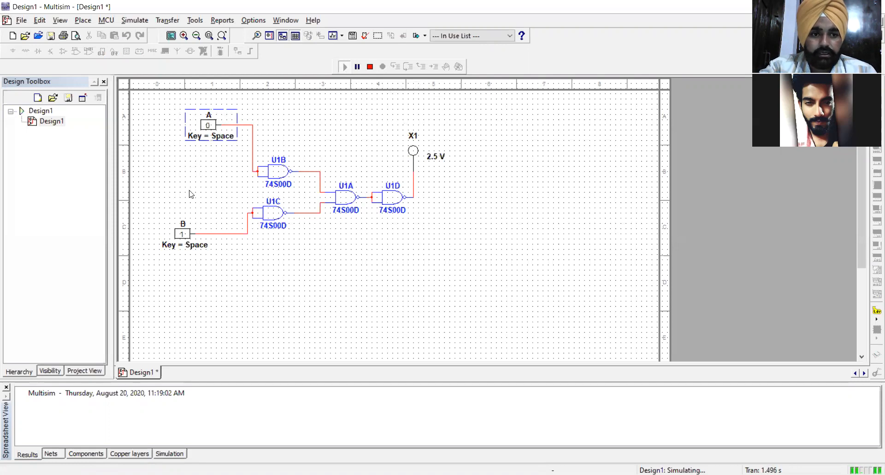
{"action": "left_click", "coordinate": [183, 235]}
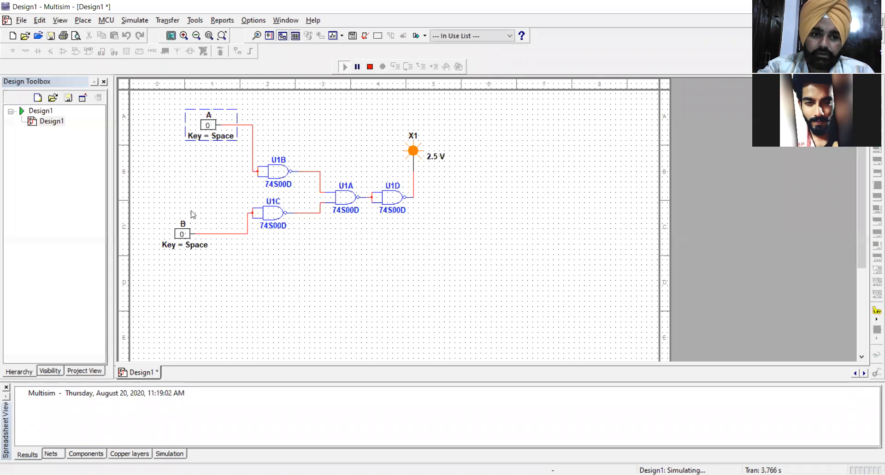
{"action": "left_click", "coordinate": [187, 235]}
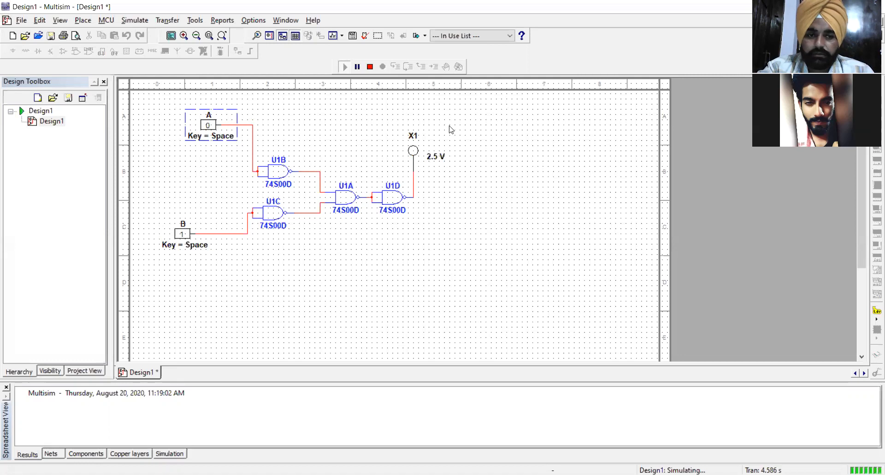
{"action": "left_click", "coordinate": [210, 127]}
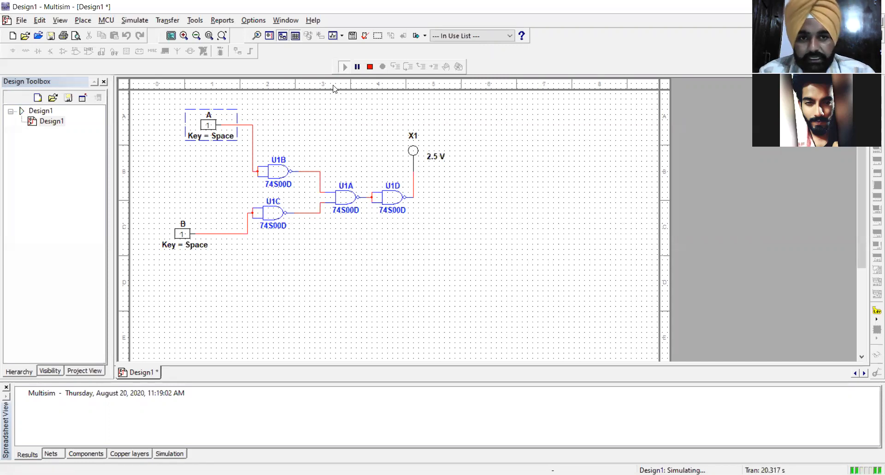
{"action": "left_click", "coordinate": [370, 66]}
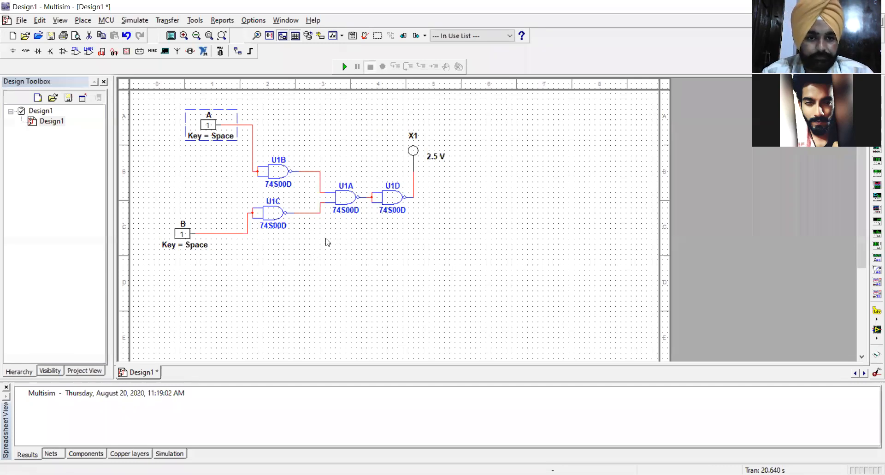
Step: Delete the wires connecting input A to U1B and input B to U1C
{"action": "left_click", "coordinate": [252, 159]}
{"action": "key", "text": "Delete"}
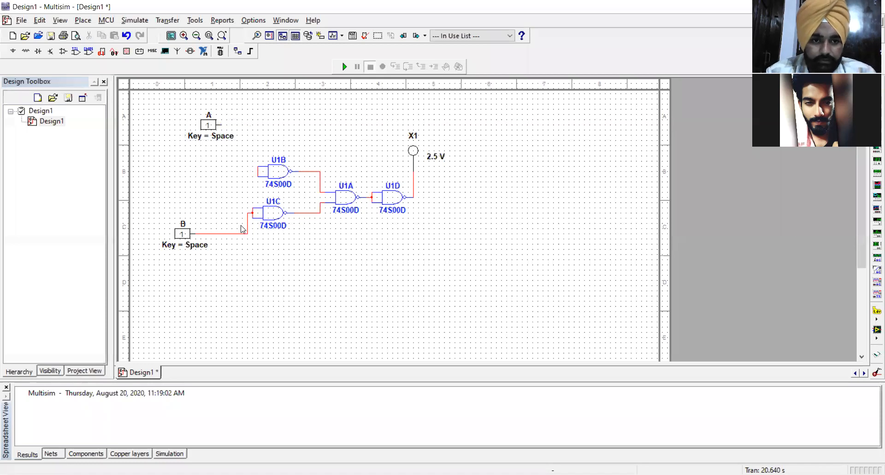
{"action": "left_click", "coordinate": [241, 233]}
{"action": "key", "text": "Delete"}
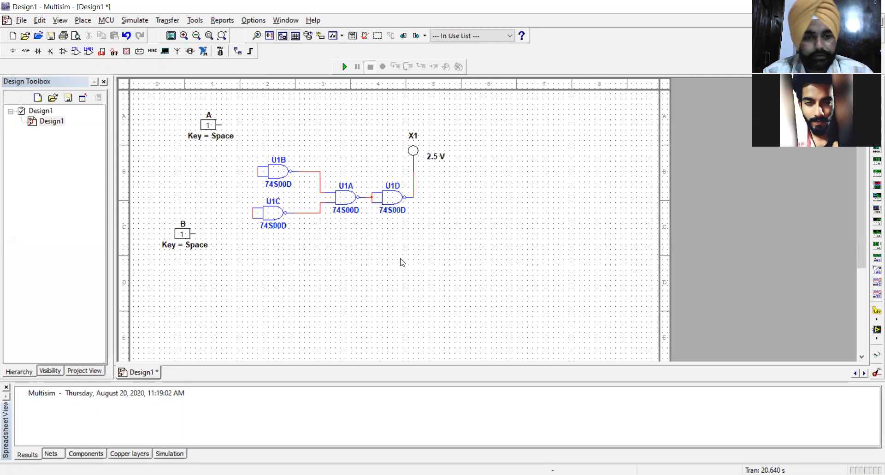
Step: Cut gate U1D from the output side and paste it to the left of U1B and U1C
{"action": "left_click", "coordinate": [385, 205]}
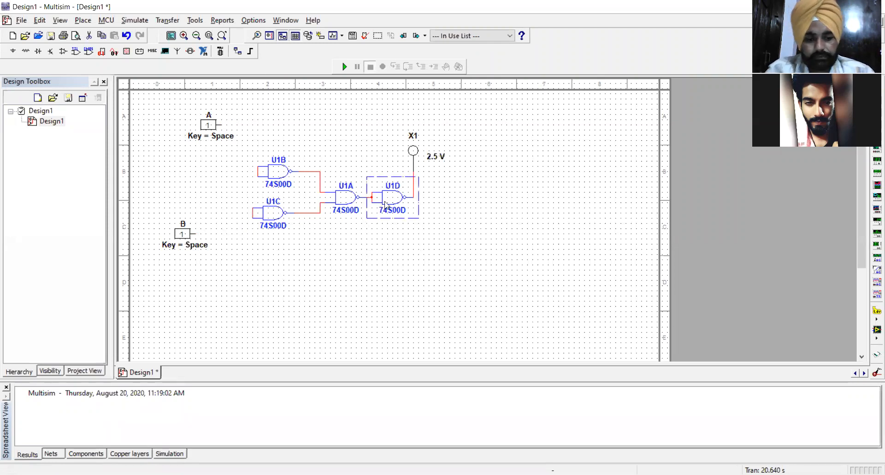
{"action": "key", "text": "ctrl+x"}
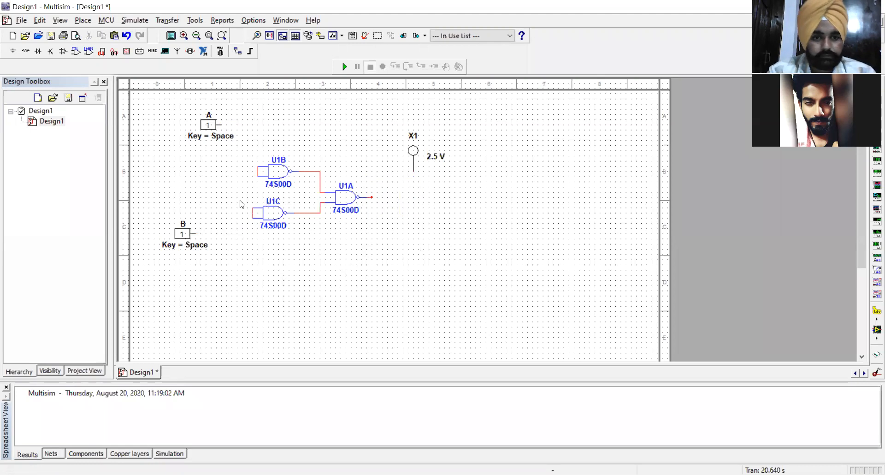
{"action": "right_click", "coordinate": [206, 193]}
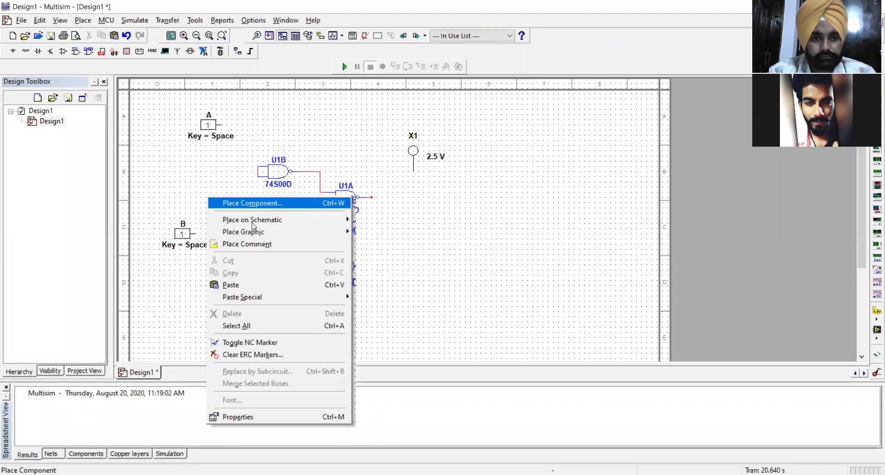
{"action": "left_click", "coordinate": [245, 285]}
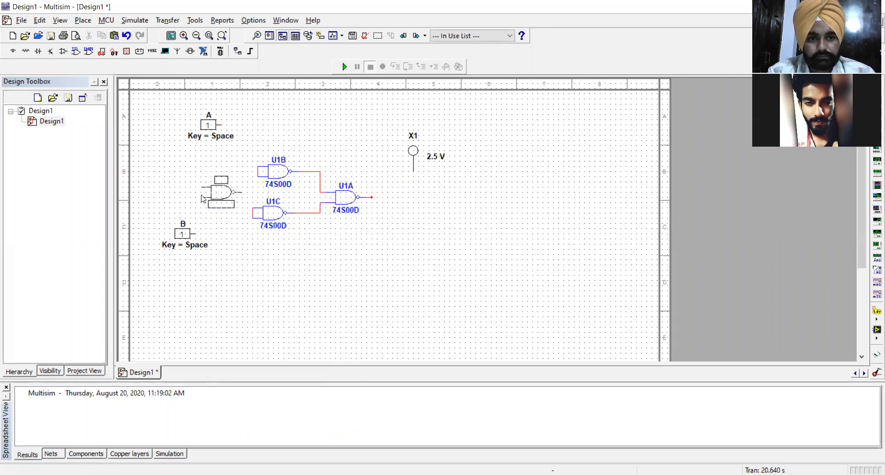
{"action": "left_click", "coordinate": [201, 197]}
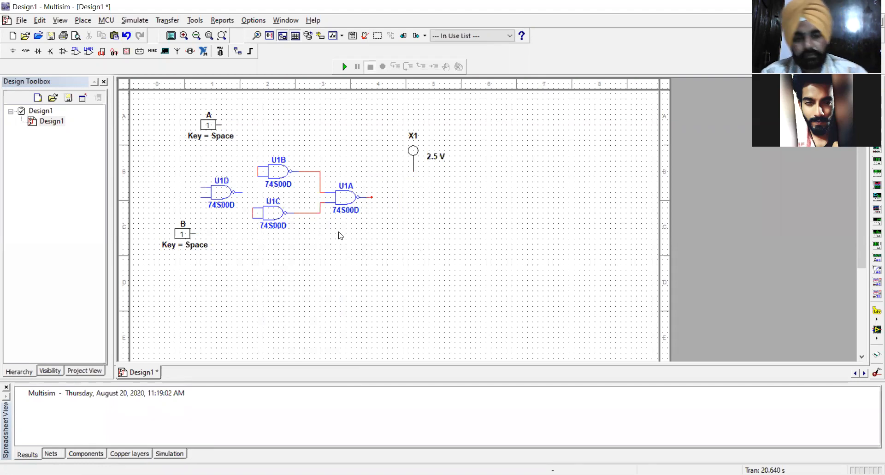
Step: Delete the jumpers joining the two inputs of U1B and the two inputs of U1C
{"action": "left_click", "coordinate": [258, 175]}
{"action": "key", "text": "Delete"}
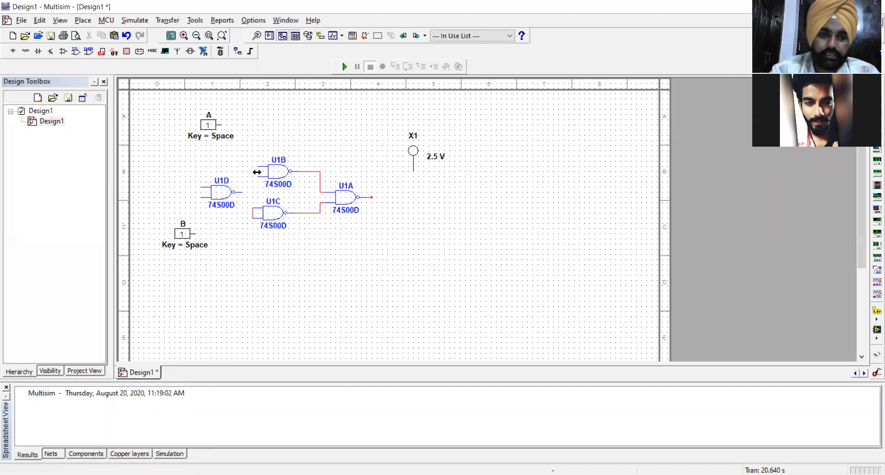
{"action": "left_click", "coordinate": [253, 214]}
{"action": "key", "text": "Delete"}
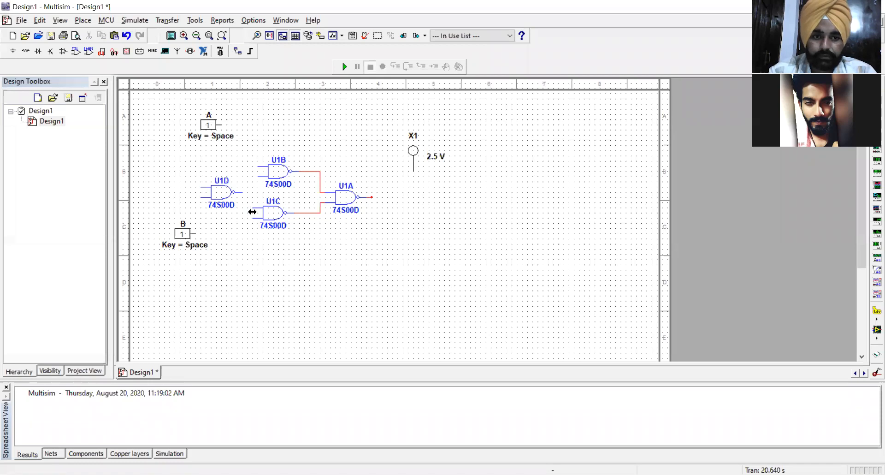
Step: Shift gate U1D slightly to the right, closer to the inputs of U1B and U1C
{"action": "left_click", "coordinate": [221, 193]}
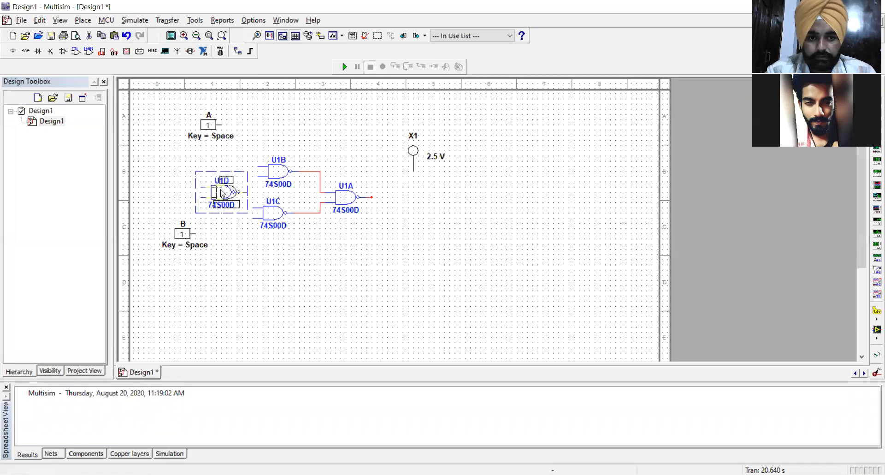
{"action": "left_click_drag", "start_coordinate": [229, 190], "coordinate": [227, 192]}
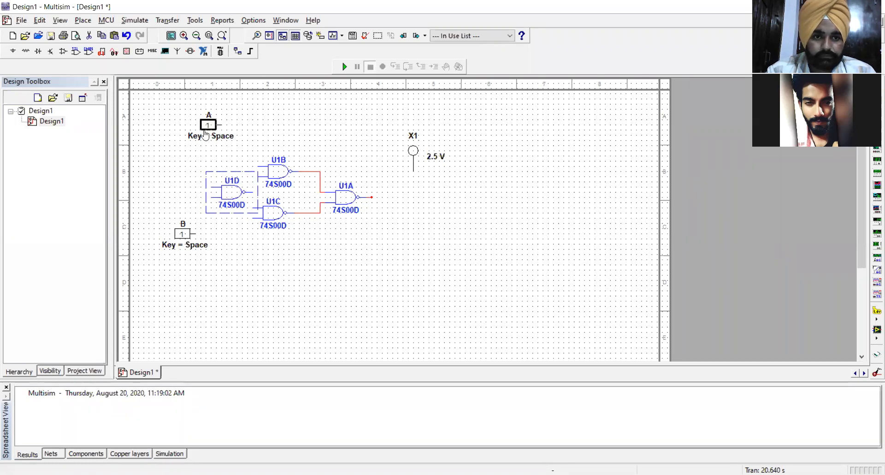
{"action": "left_click", "coordinate": [222, 135]}
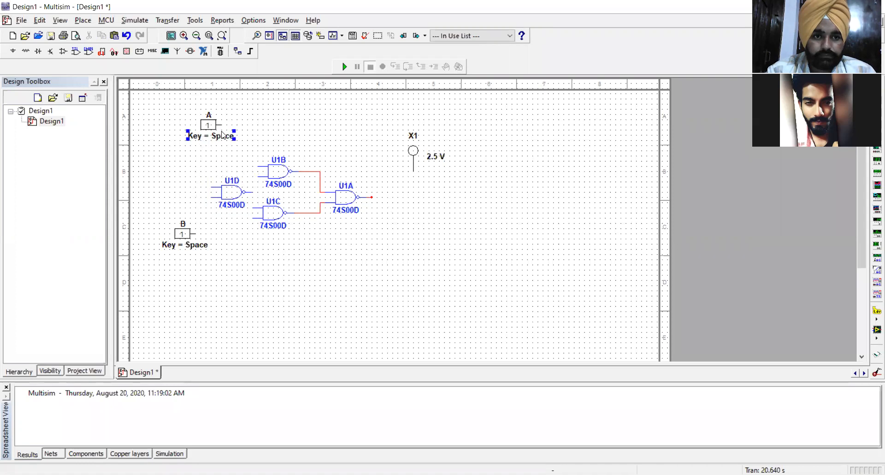
{"action": "left_click", "coordinate": [221, 126]}
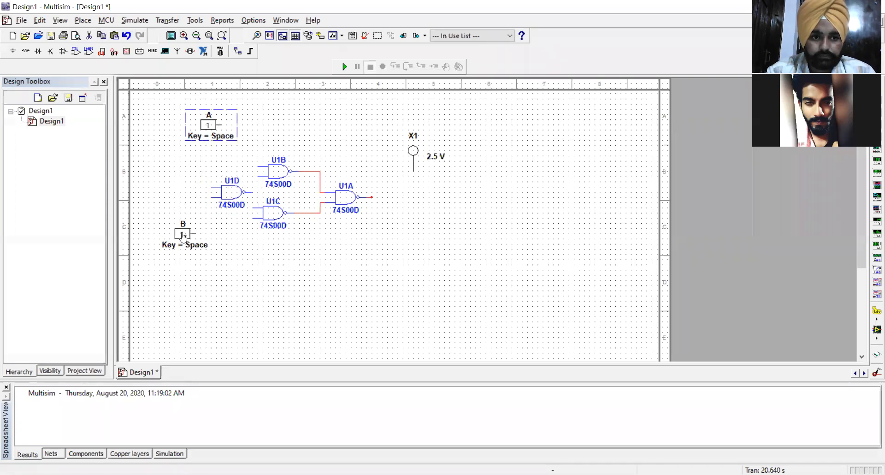
Step: Move inputs A and B further left to leave wiring space in front of gate U1D
{"action": "key", "text": "ctrl+z"}
{"action": "left_click", "coordinate": [185, 243]}
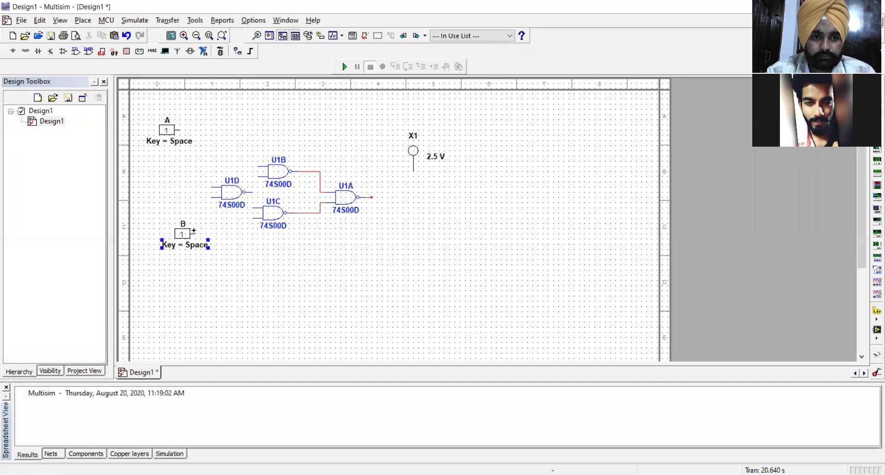
{"action": "left_click", "coordinate": [192, 230]}
{"action": "left_click_drag", "start_coordinate": [191, 230], "coordinate": [162, 233]}
{"action": "left_click", "coordinate": [334, 253]}
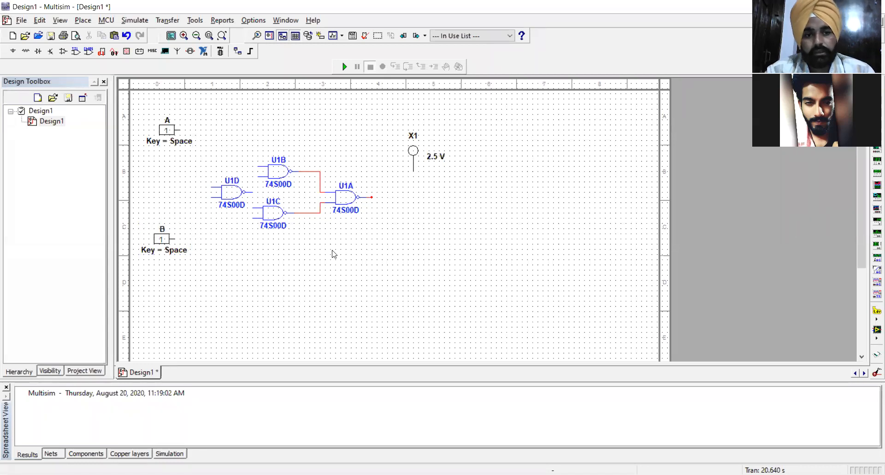
Step: Wire input B to the lower input of U1D and branch it to the lower input of U1C
{"action": "left_click", "coordinate": [174, 238]}
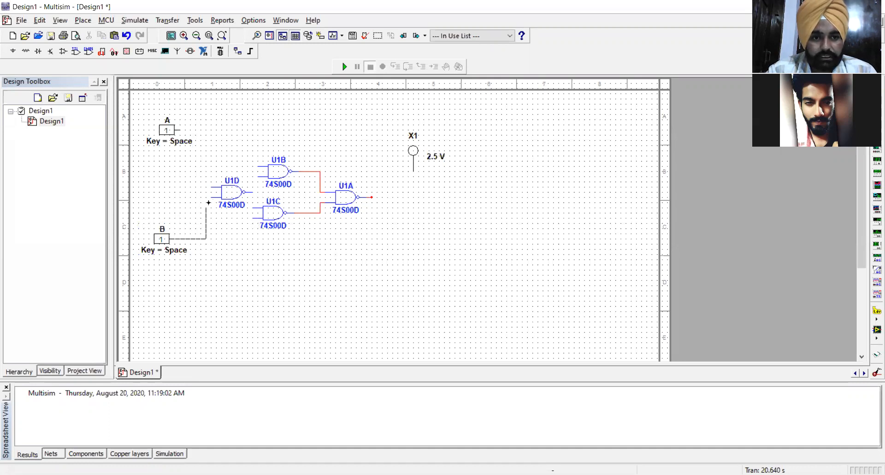
{"action": "left_click", "coordinate": [208, 197]}
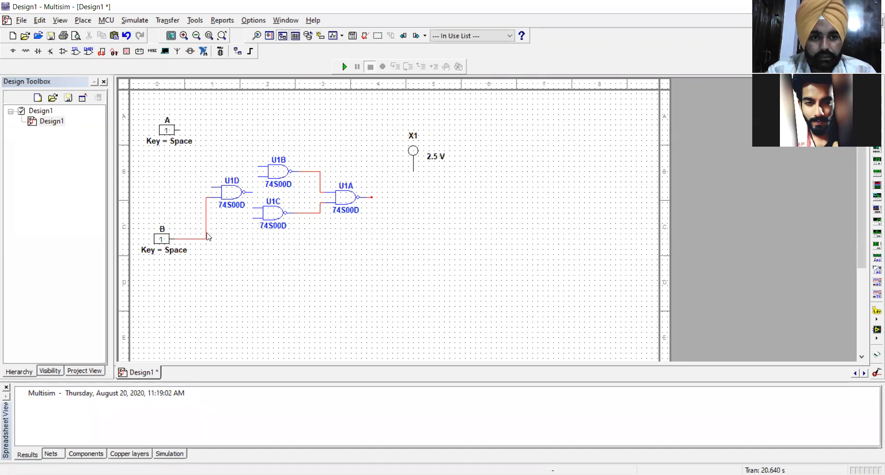
{"action": "left_click", "coordinate": [252, 217]}
{"action": "left_click", "coordinate": [206, 238]}
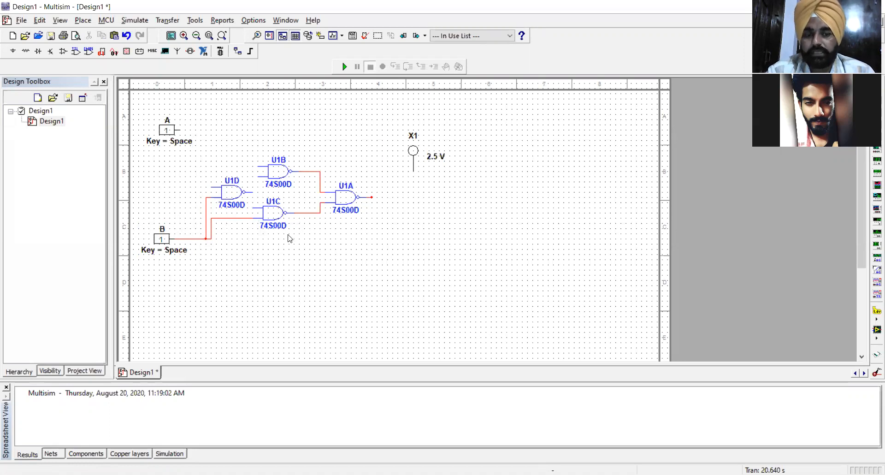
Step: Wire input A to the upper input of U1D and branch it to the upper input of U1B
{"action": "left_click", "coordinate": [210, 186]}
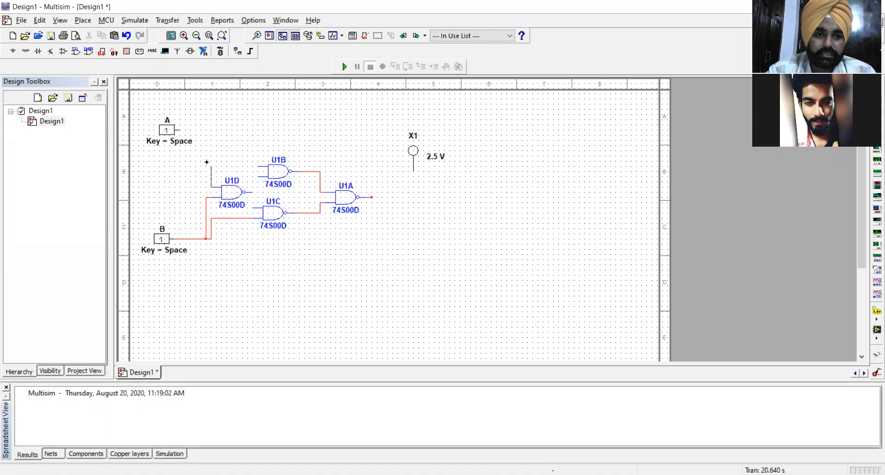
{"action": "left_click", "coordinate": [180, 130]}
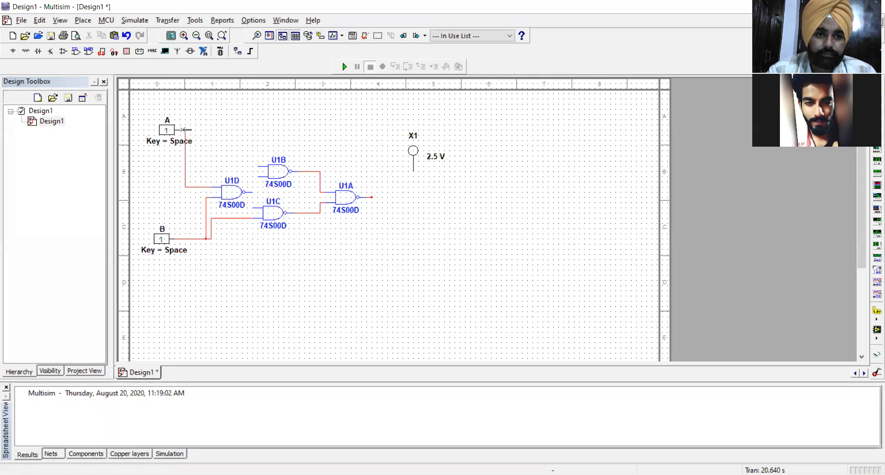
{"action": "left_click", "coordinate": [258, 166]}
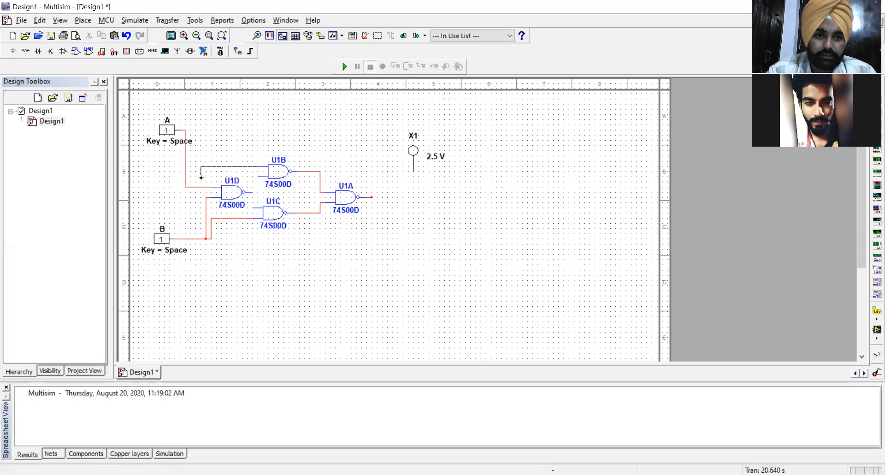
{"action": "left_click", "coordinate": [186, 176]}
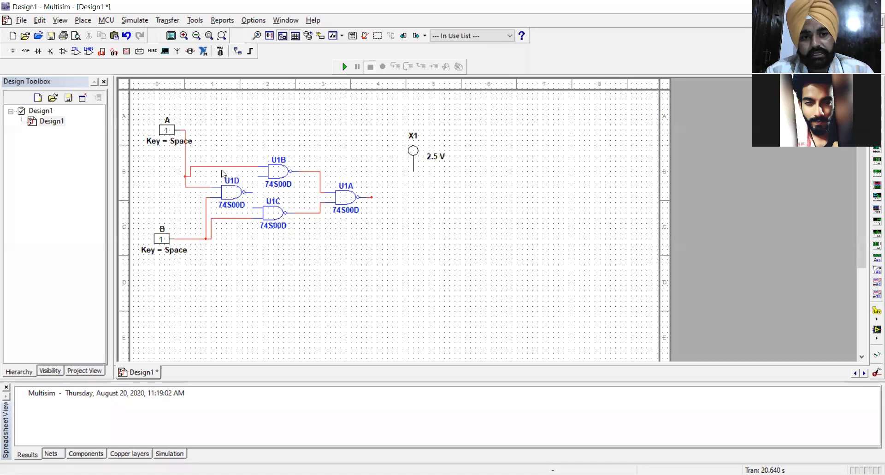
Step: Try wiring U1D's output to the lower input of U1B with a branch to the upper input of U1C, and undo it
{"action": "left_click", "coordinate": [259, 177]}
{"action": "left_click", "coordinate": [251, 192]}
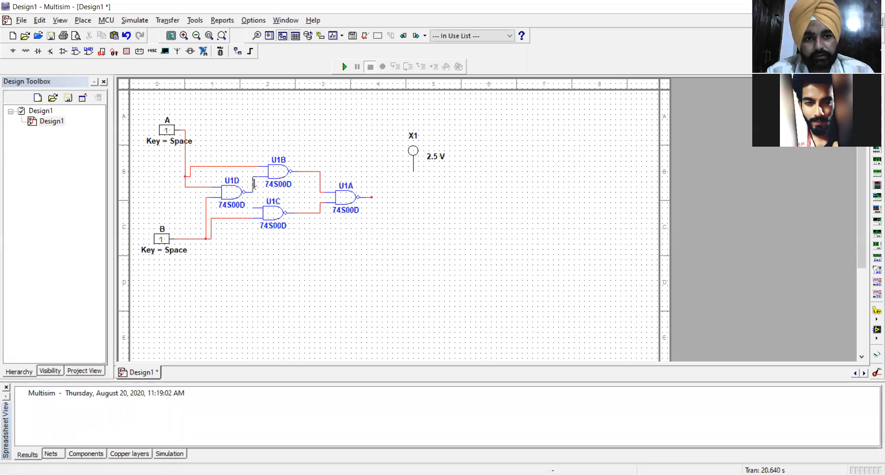
{"action": "left_click", "coordinate": [254, 208]}
{"action": "left_click", "coordinate": [250, 192]}
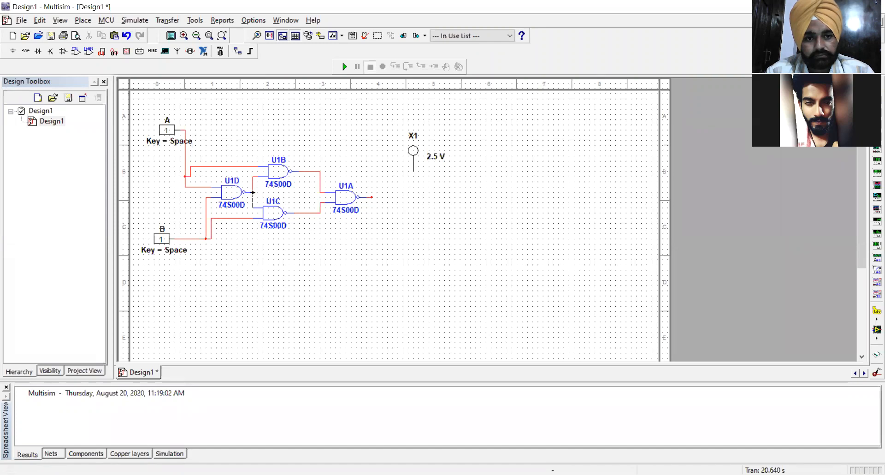
{"action": "left_click", "coordinate": [253, 187]}
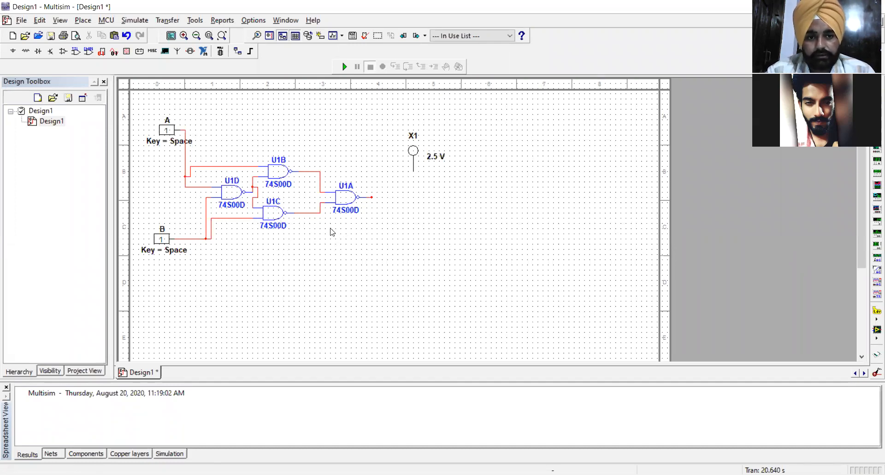
{"action": "key", "text": "ctrl+z"}
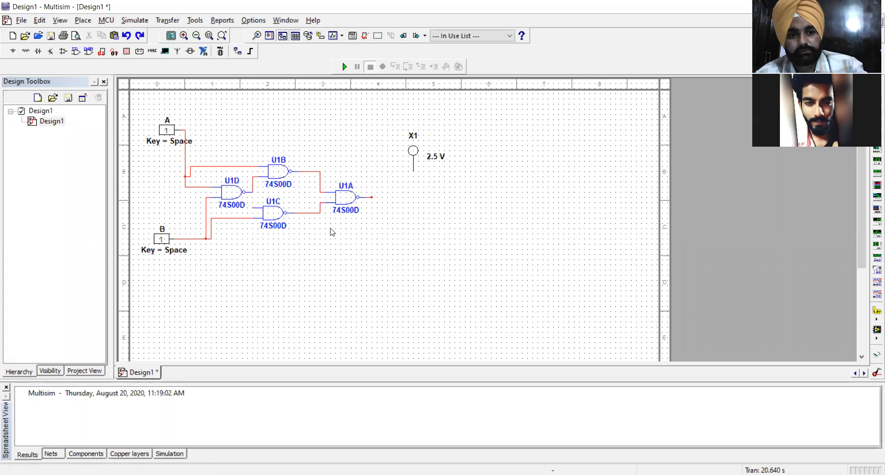
Step: Join U1B's lower input to U1C's upper input, fed by U1D's output, and connect U1A's output to probe X1
{"action": "left_click", "coordinate": [253, 207]}
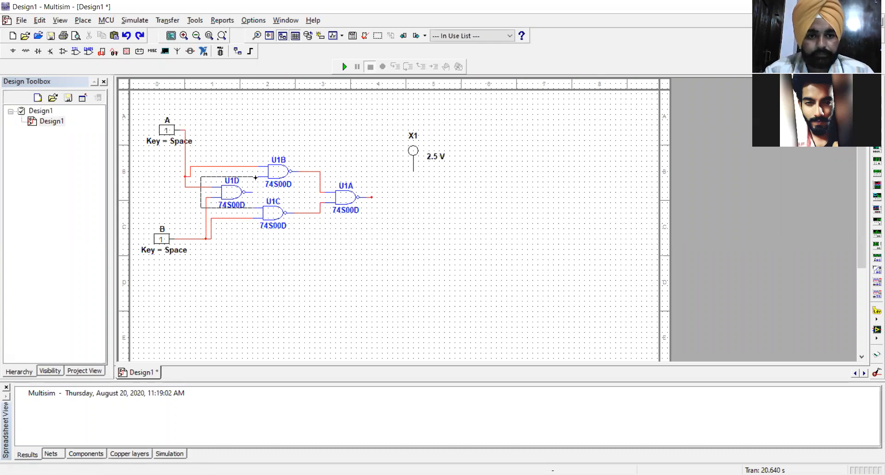
{"action": "left_click", "coordinate": [258, 177]}
{"action": "left_click", "coordinate": [253, 193]}
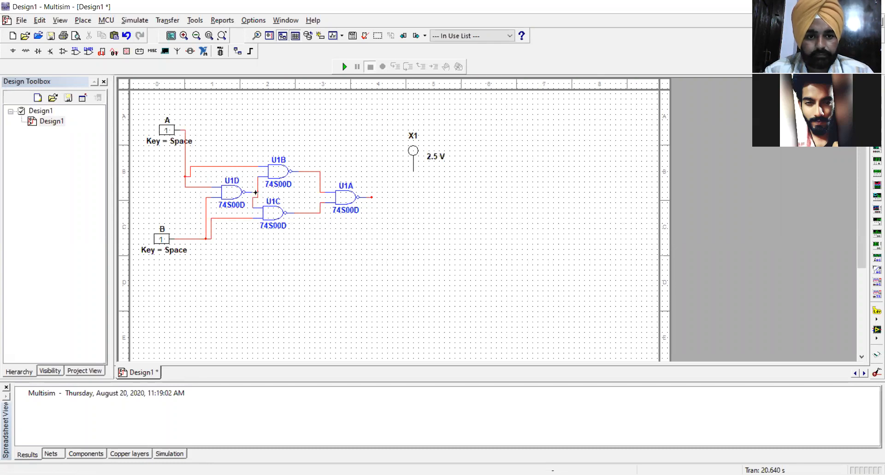
{"action": "left_click", "coordinate": [258, 192]}
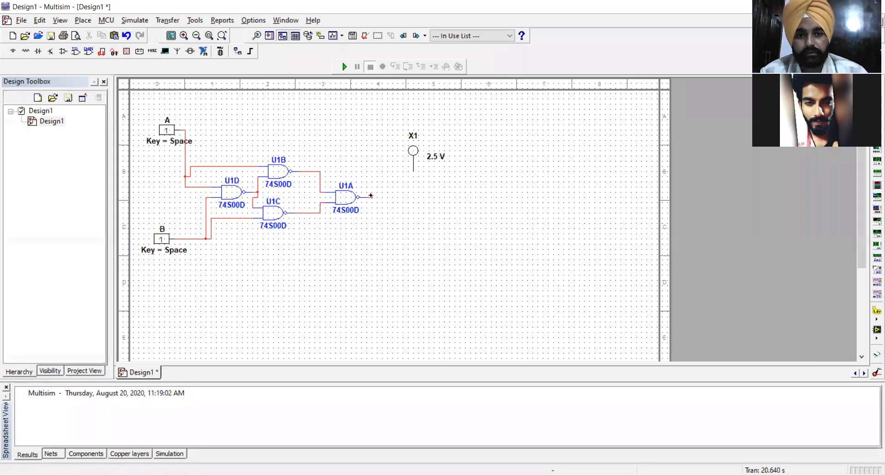
{"action": "left_click", "coordinate": [413, 171]}
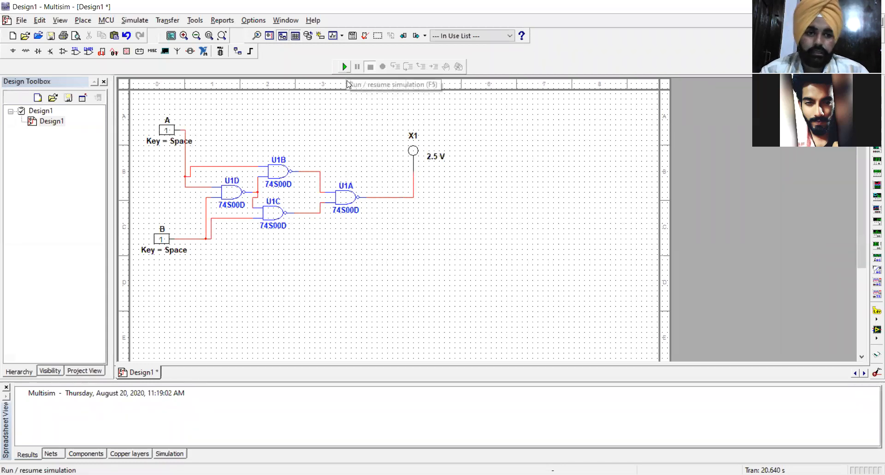
Step: Run the simulation and toggle inputs A and B through the combinations 01, 00, 11 and 10, ending with both at 1
{"action": "left_click", "coordinate": [344, 66]}
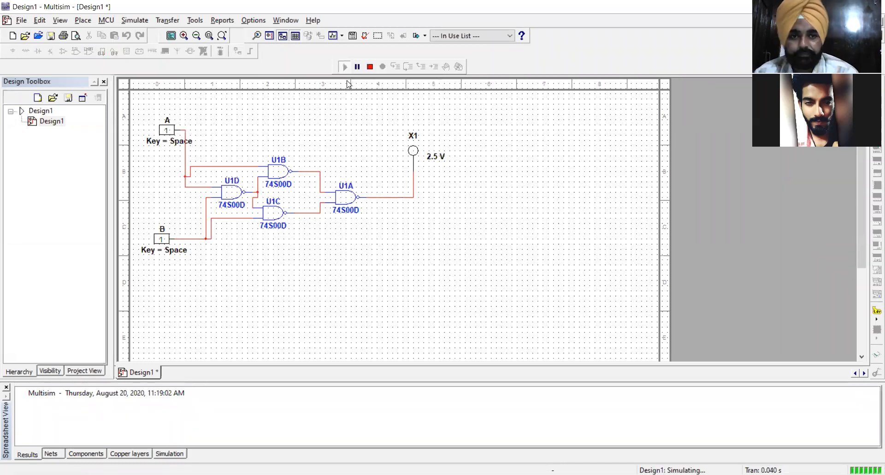
{"action": "left_click", "coordinate": [174, 134]}
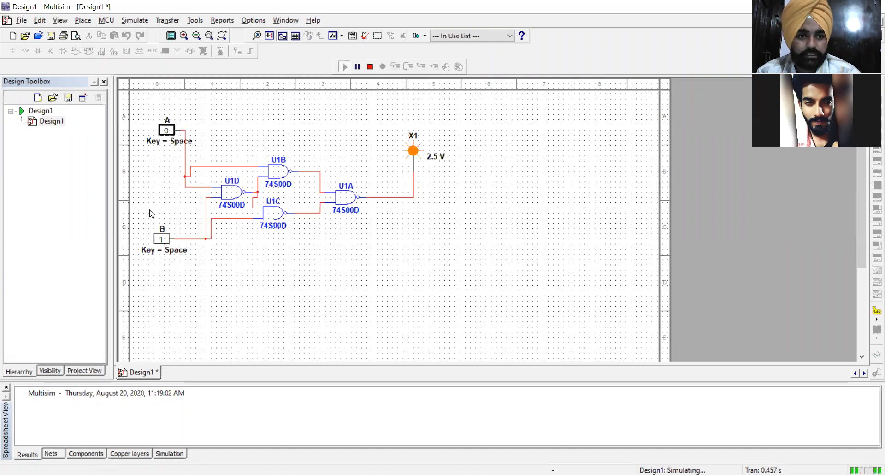
{"action": "left_click", "coordinate": [162, 241]}
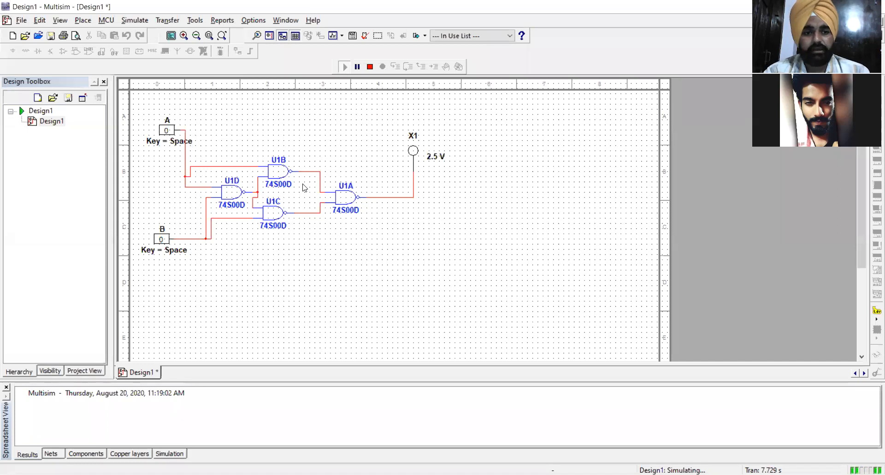
{"action": "left_click", "coordinate": [162, 239]}
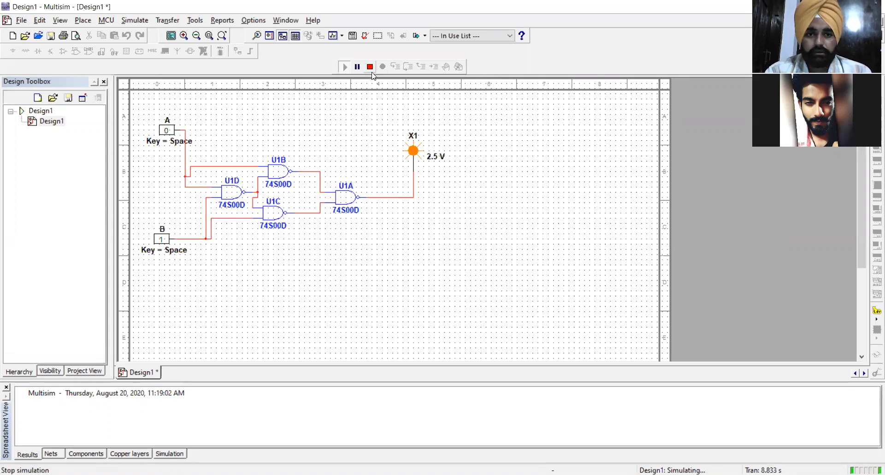
{"action": "left_click", "coordinate": [168, 131]}
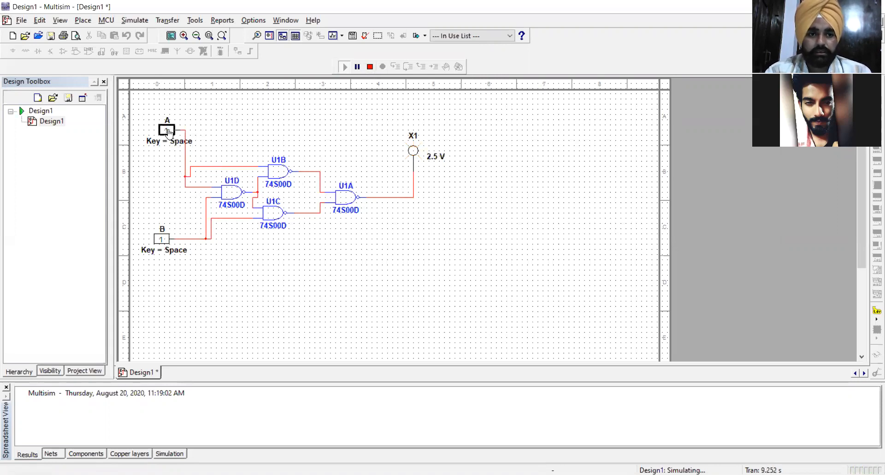
{"action": "left_click", "coordinate": [168, 239]}
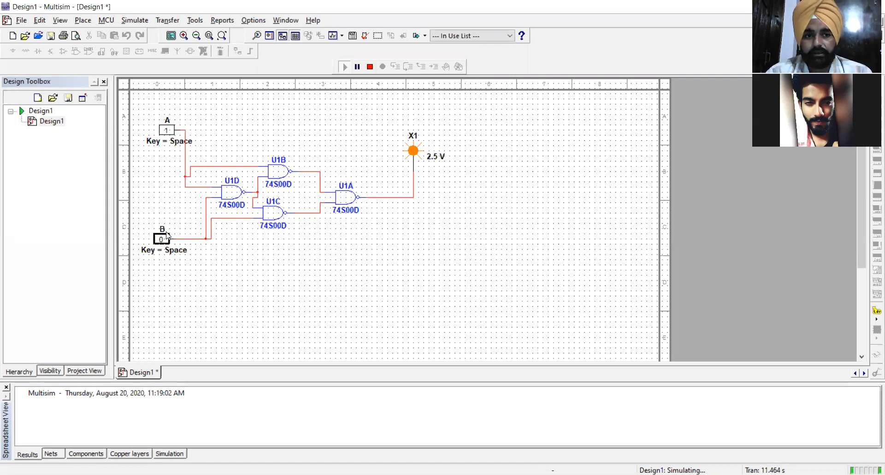
{"action": "left_click", "coordinate": [161, 239]}
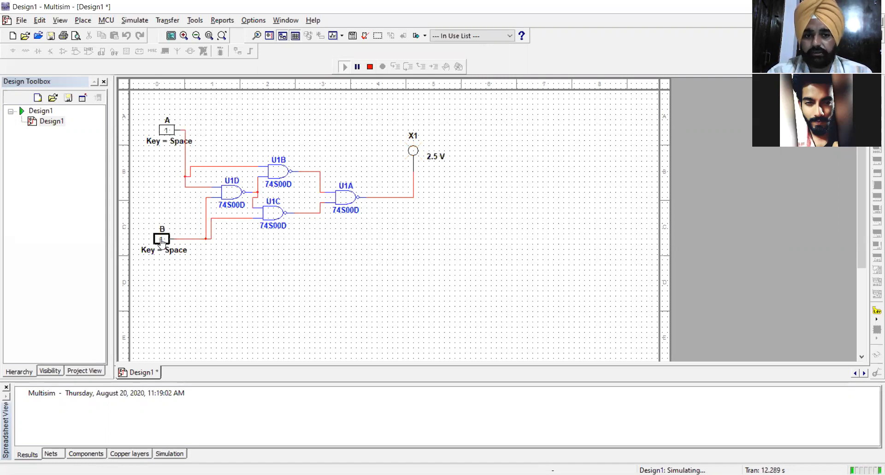